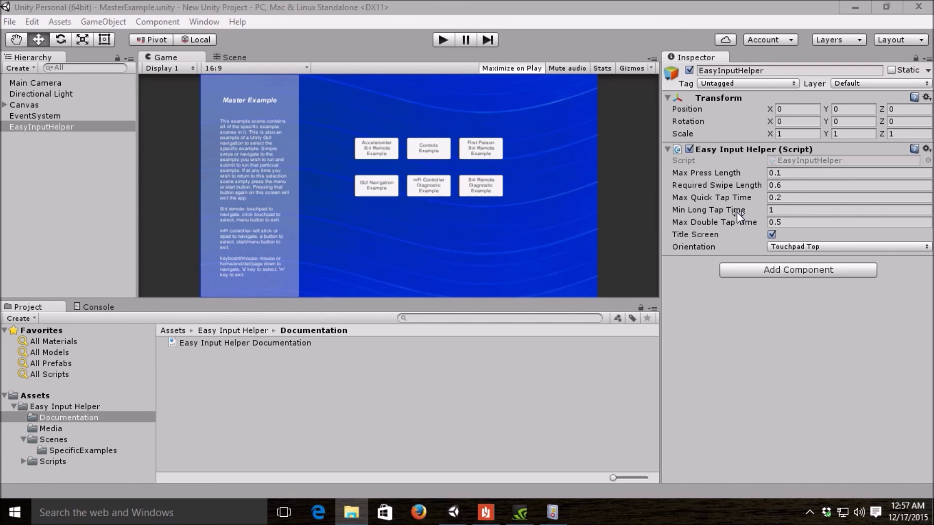
left_click(748, 270)
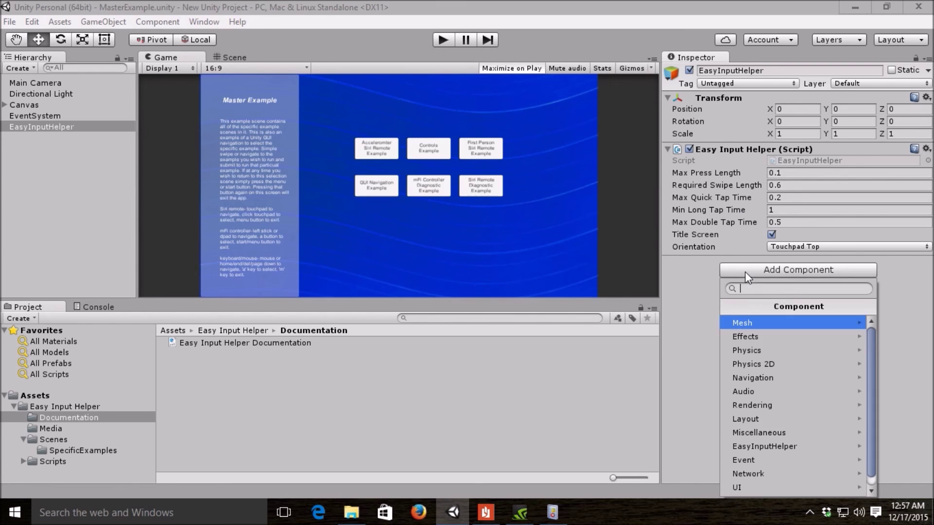
left_click(744, 446)
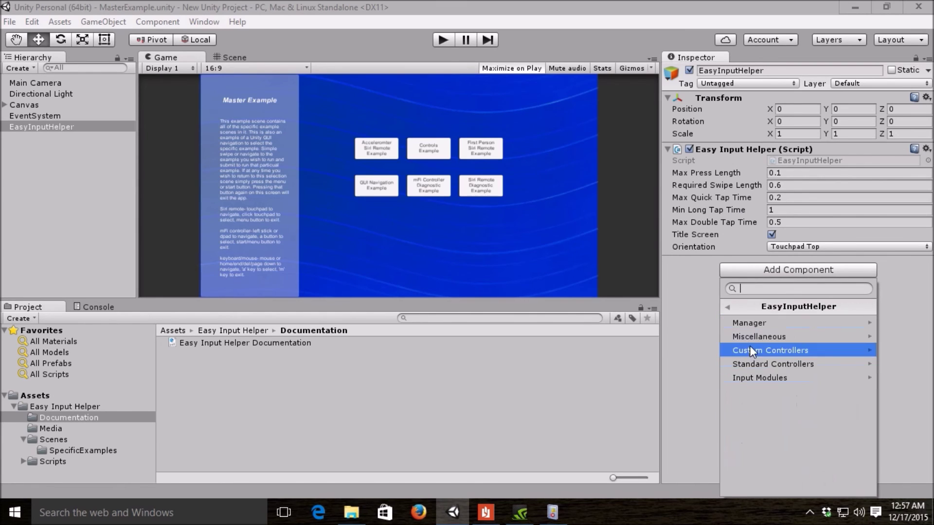
left_click(747, 323)
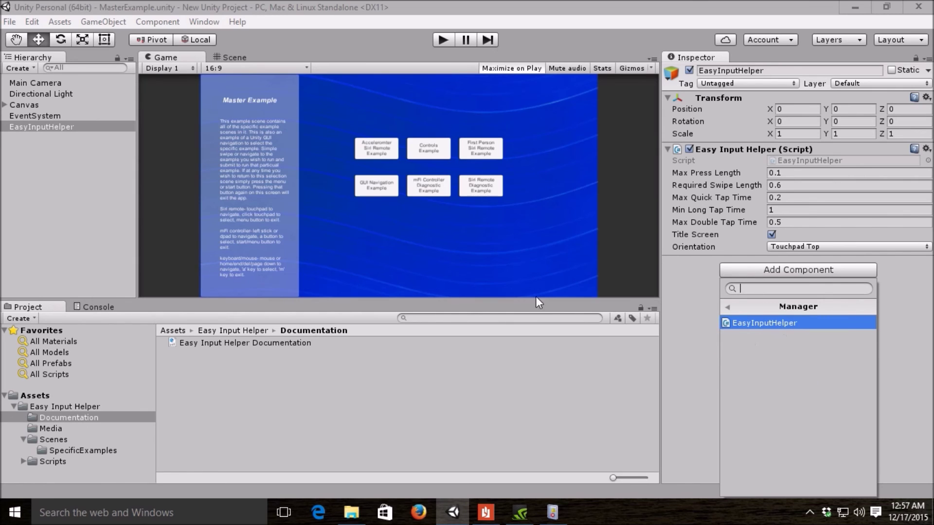
left_click(95, 24)
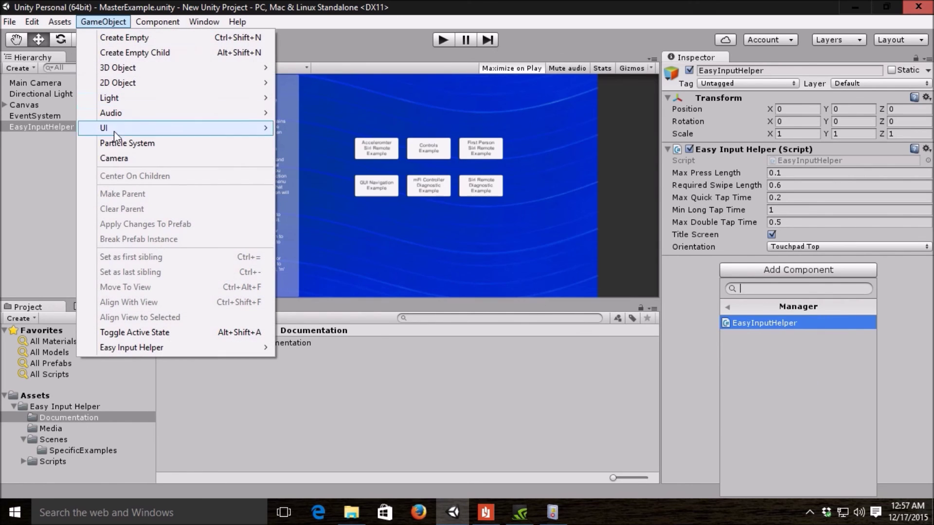
mouse_move(132, 346)
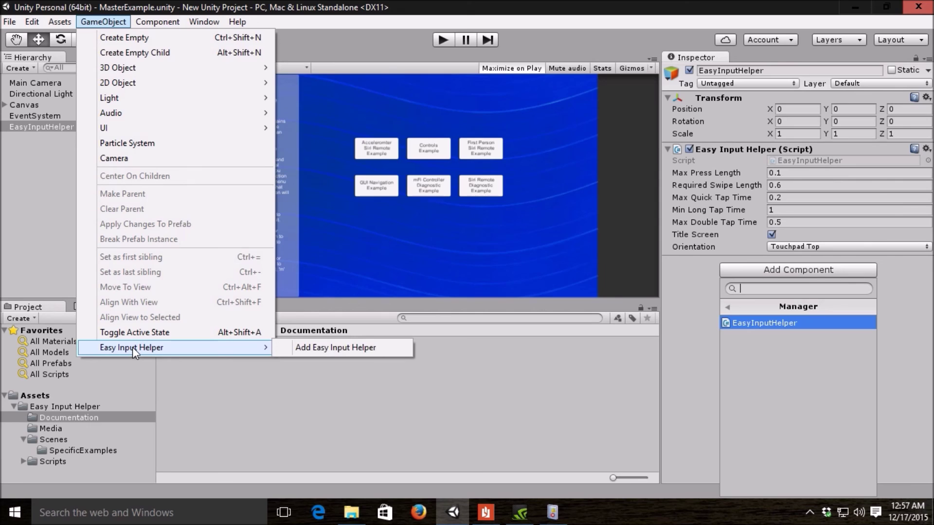
left_click(364, 348)
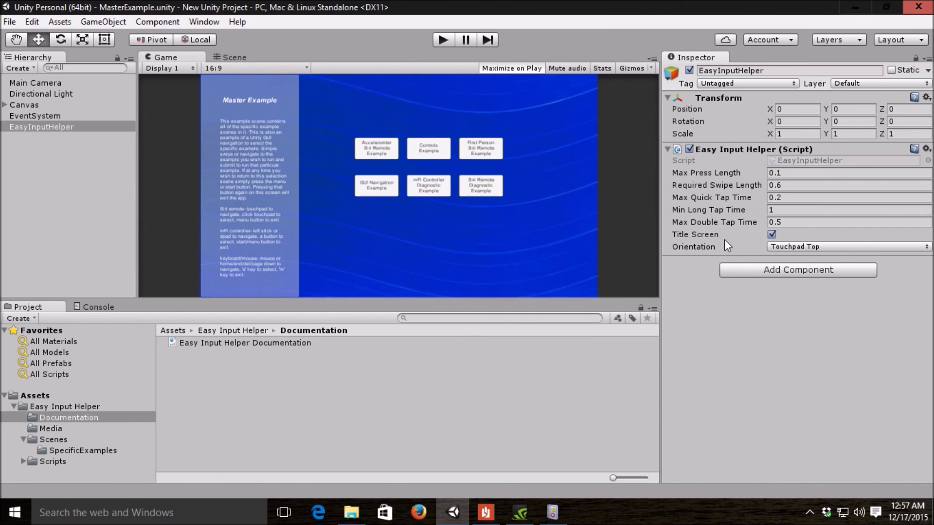
left_click(801, 247)
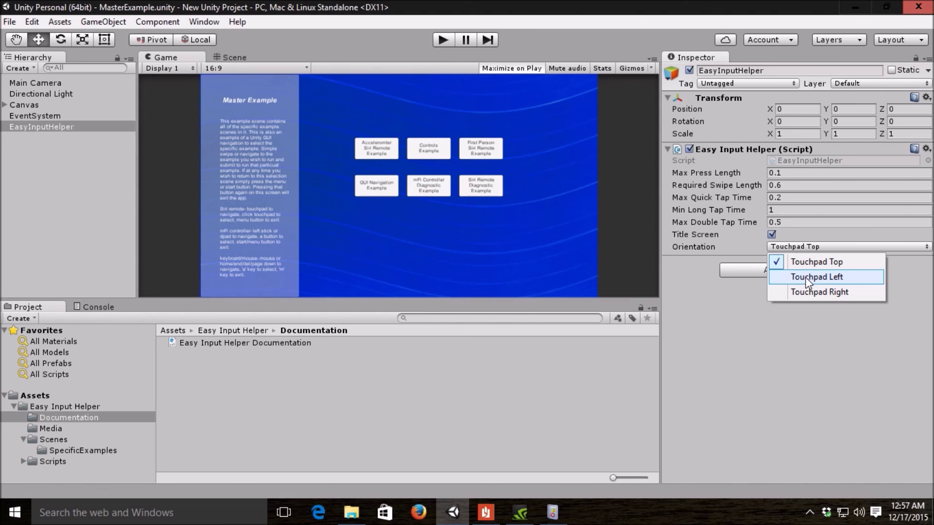
left_click(719, 304)
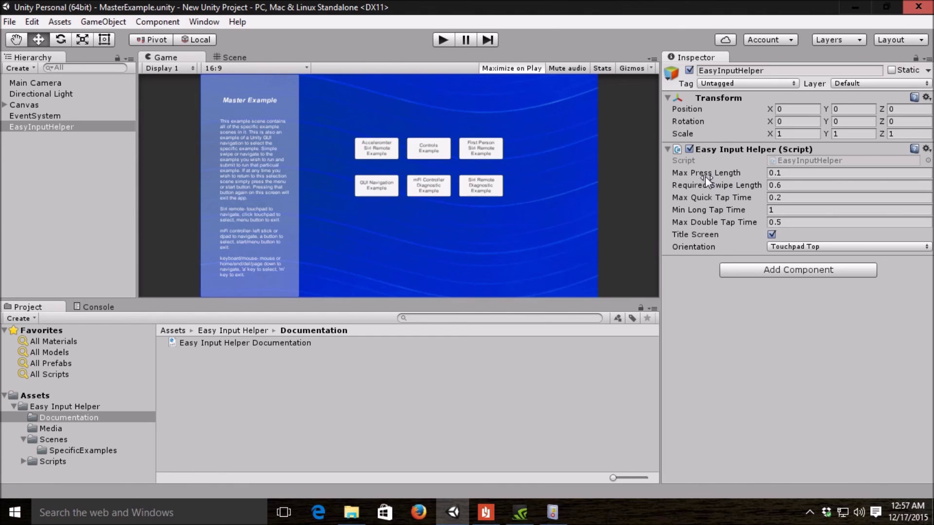
mouse_move(745, 177)
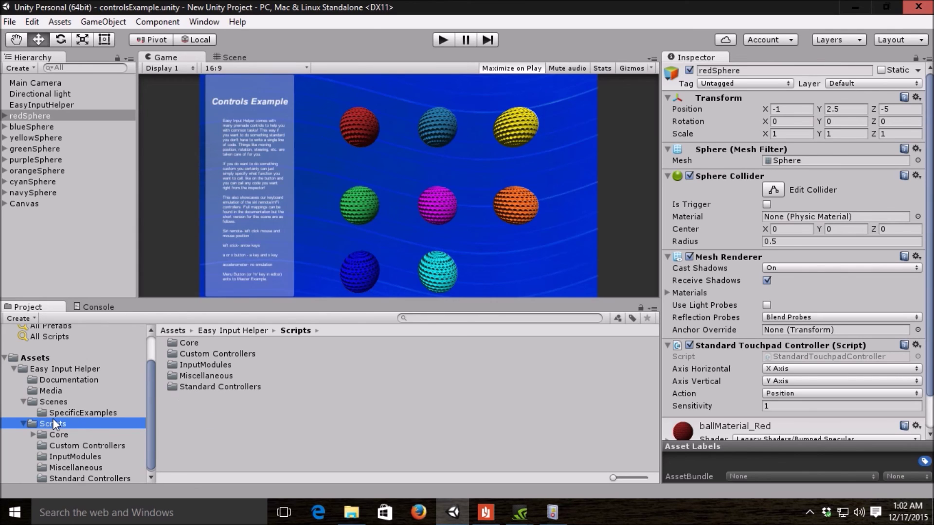
Step: Browse the EasyInputHelper category in redSphere's Add Component list, closing it without adding anything
scroll(758, 389, "down", 2)
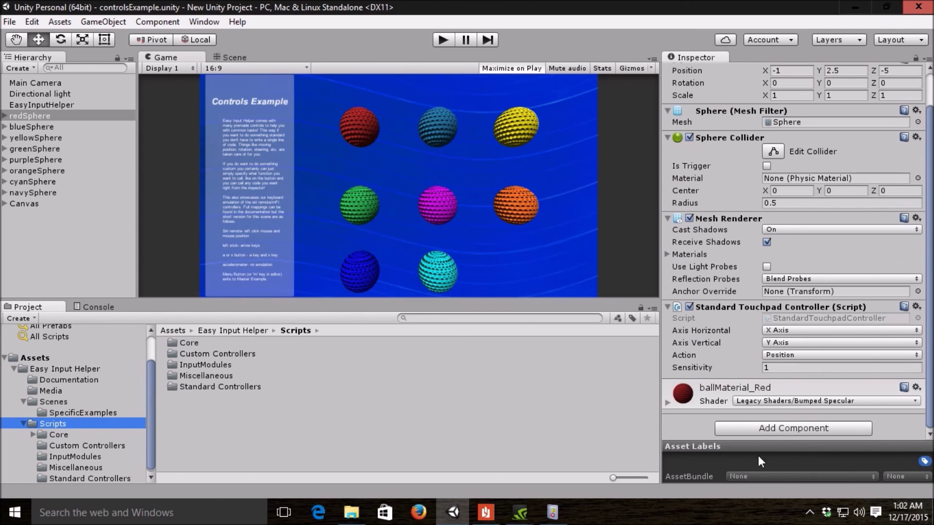
left_click(743, 428)
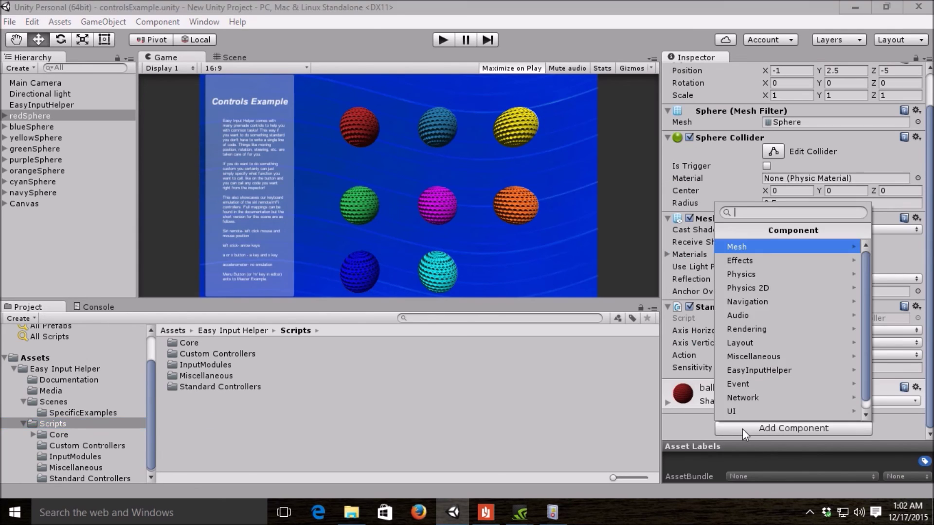
left_click(745, 371)
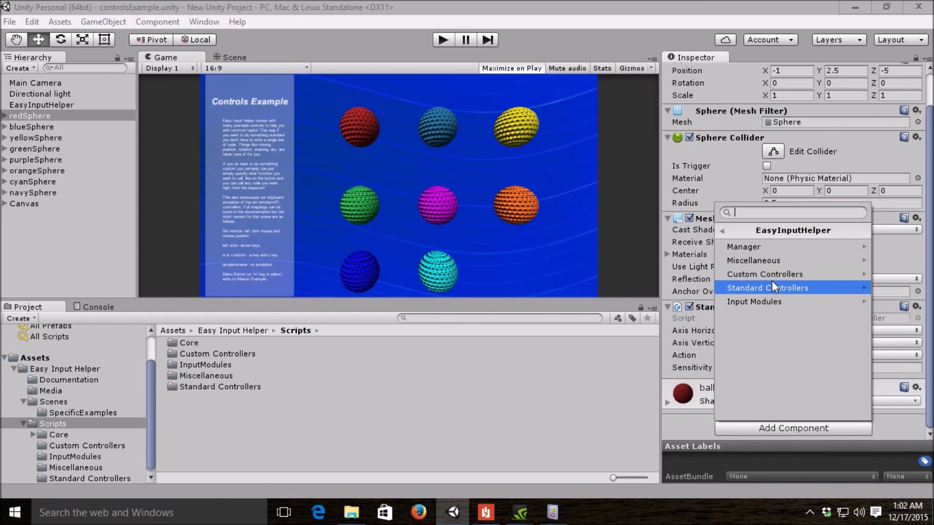
left_click(590, 411)
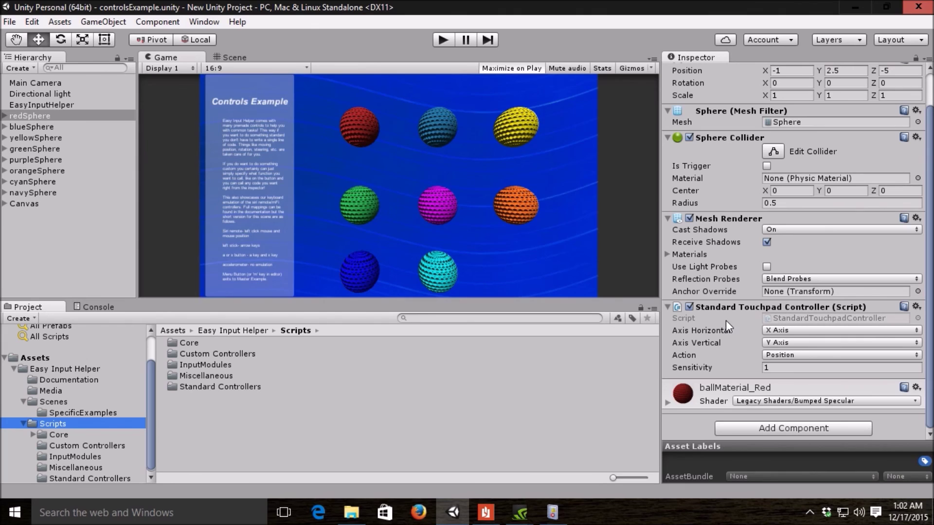
Step: Open Standard Controllers, check redSphere's touchpad Action options, and view the StandardTouchpadController source
double_click(187, 383)
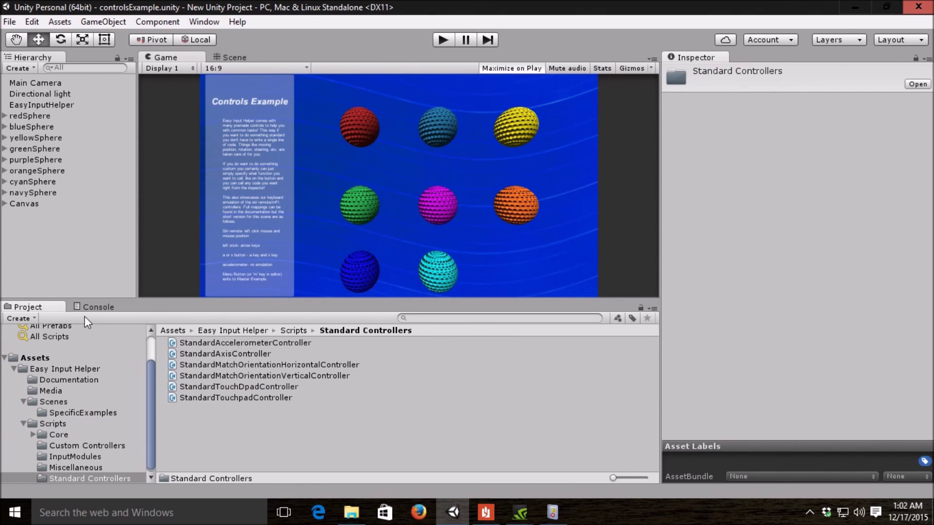
left_click(28, 115)
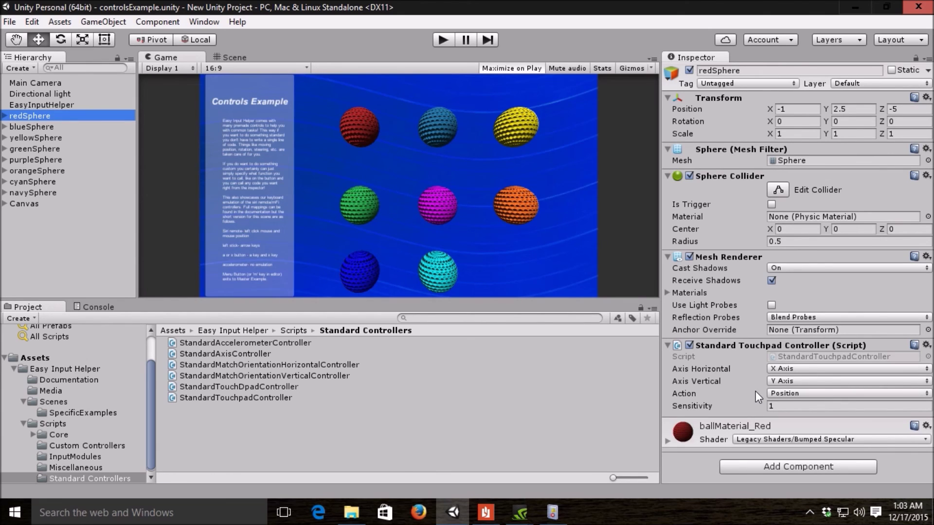
left_click(784, 395)
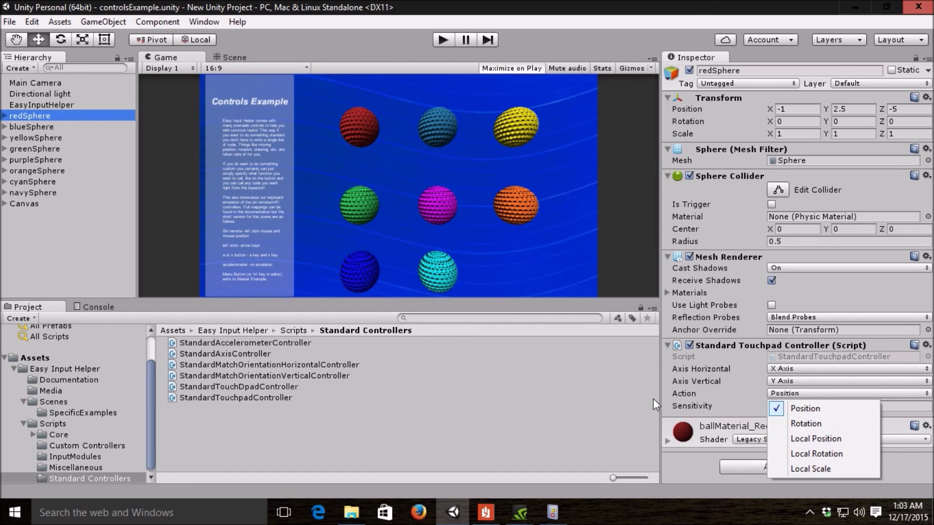
left_click(627, 396)
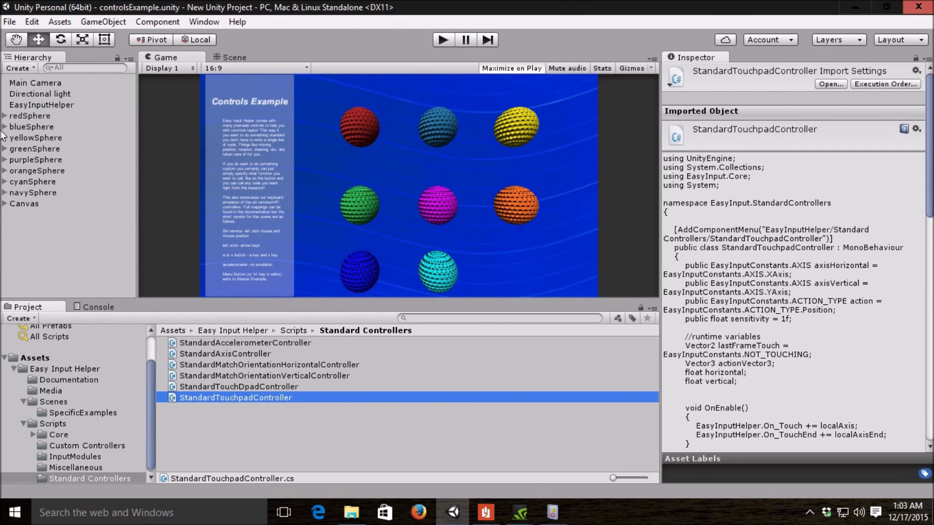
Step: Review yellowSphere's Custom Button Click Controller events calling ChangeColor, then reselect redSphere
left_click(28, 116)
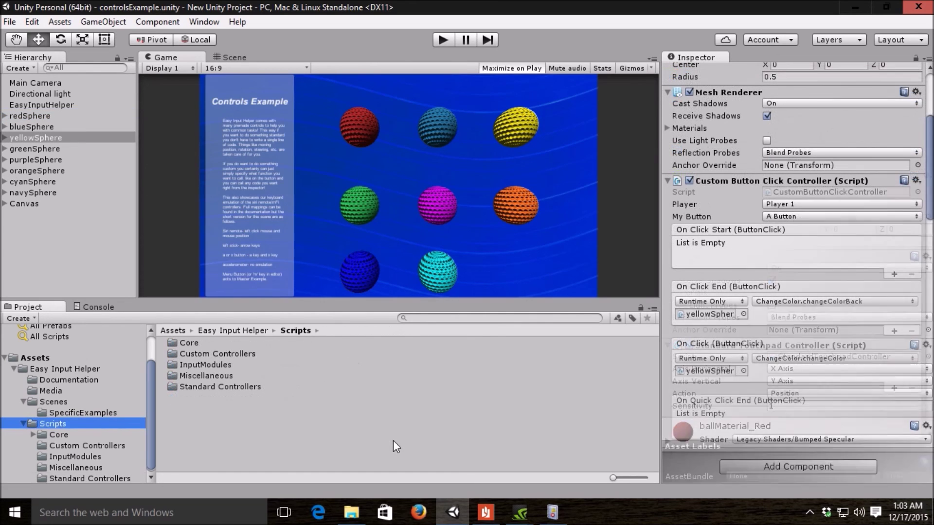
left_click(36, 137)
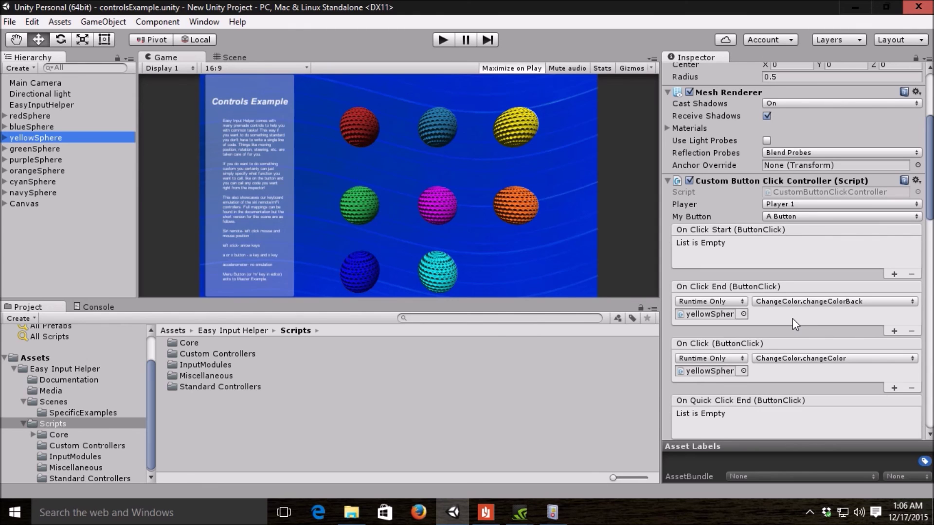
left_click(22, 115)
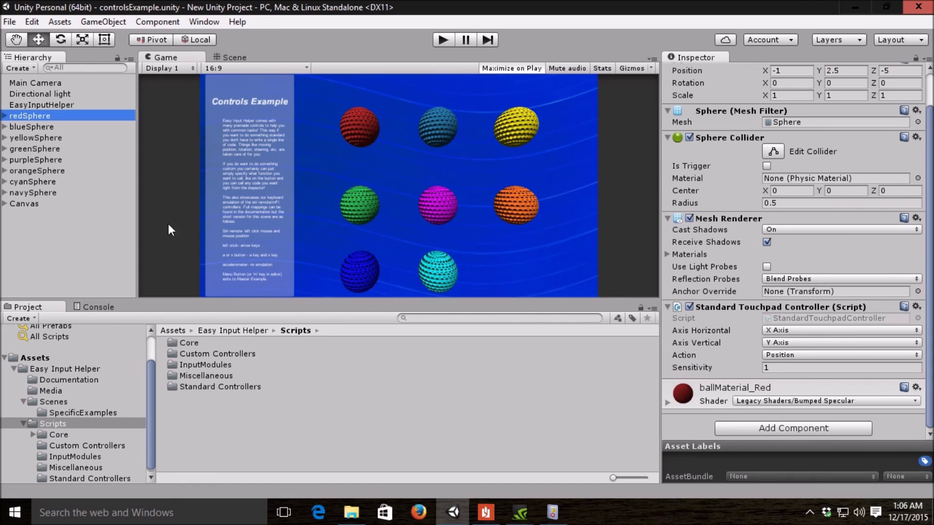
Step: Select yellowSphere and open the Custom Controllers folder to list its scripts
left_click(39, 139)
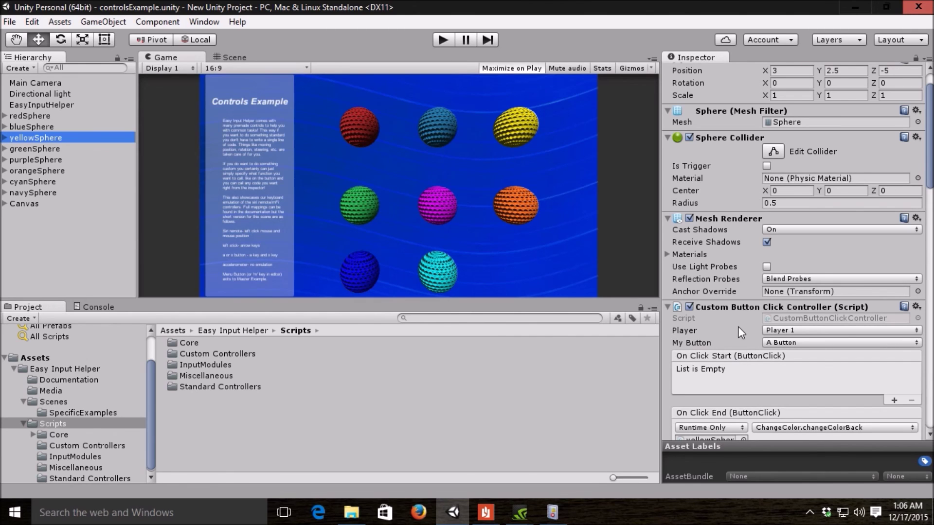
scroll(737, 325, "down", 3)
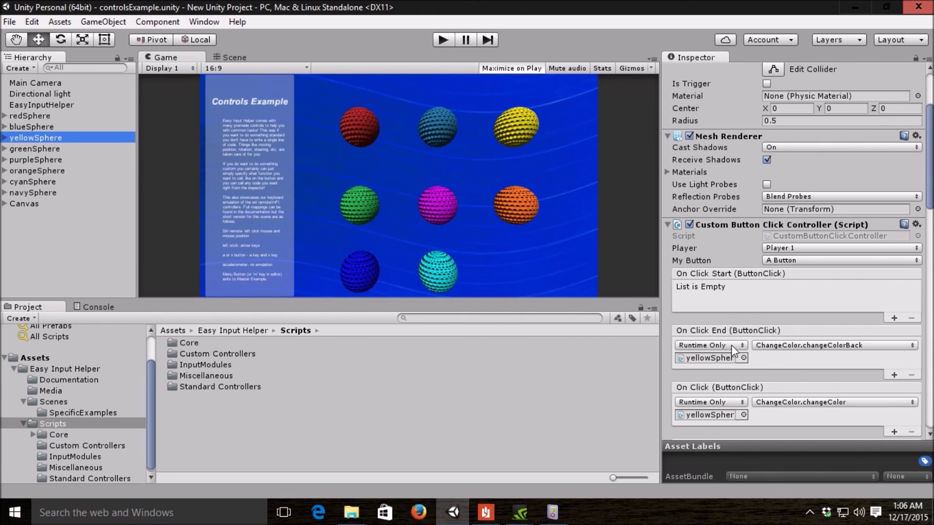
left_click(195, 353)
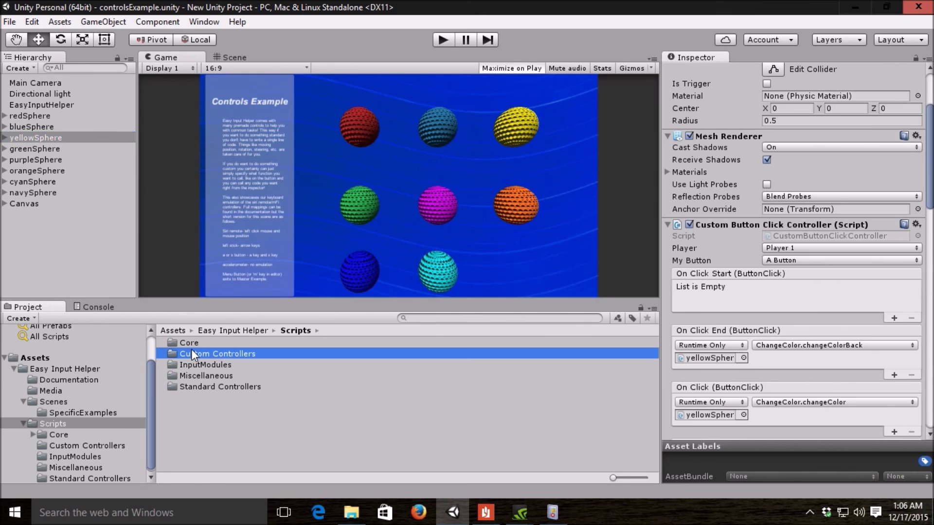
double_click(217, 355)
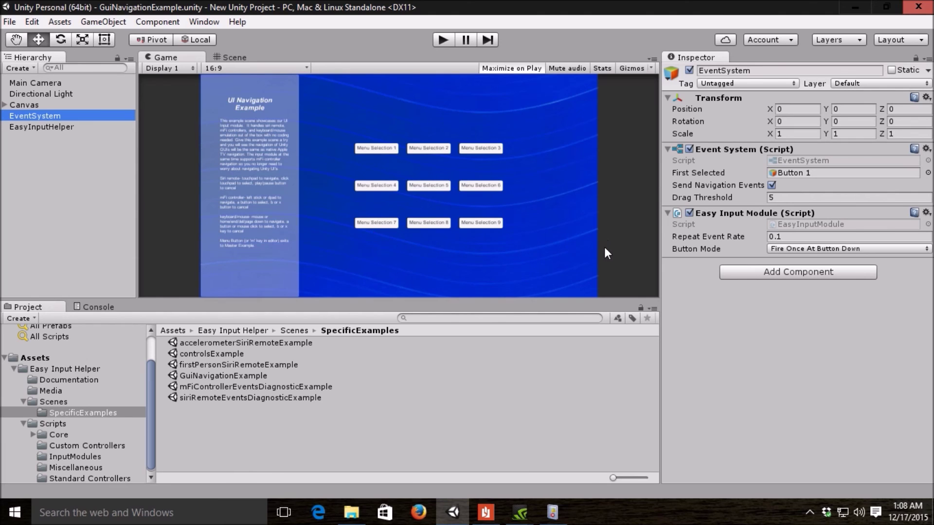
Step: Open the Add Component list at the bottom of EventSystem's Inspector
left_click(769, 274)
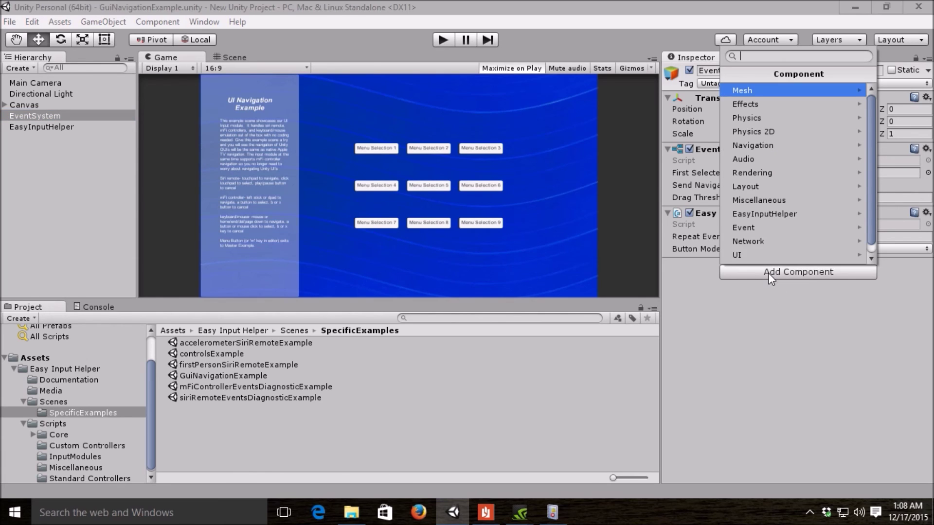
left_click(754, 217)
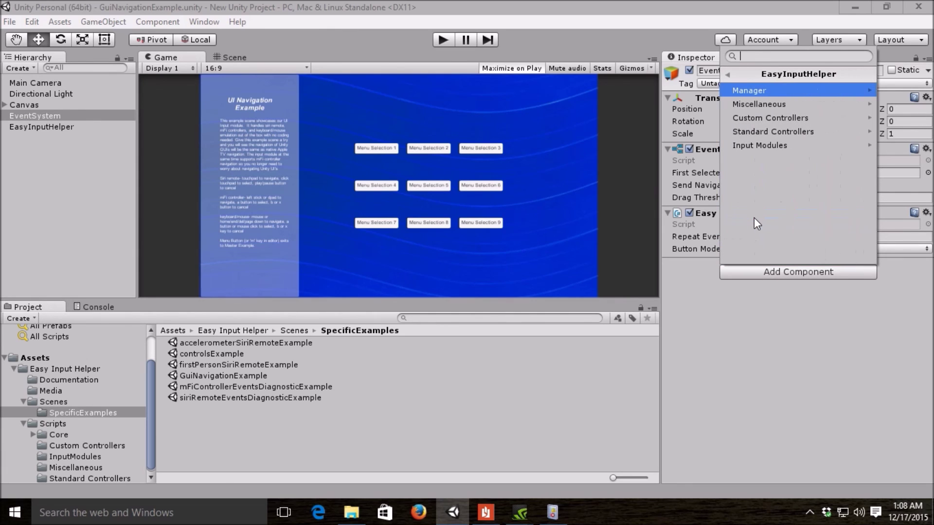
left_click(761, 148)
left_click(743, 422)
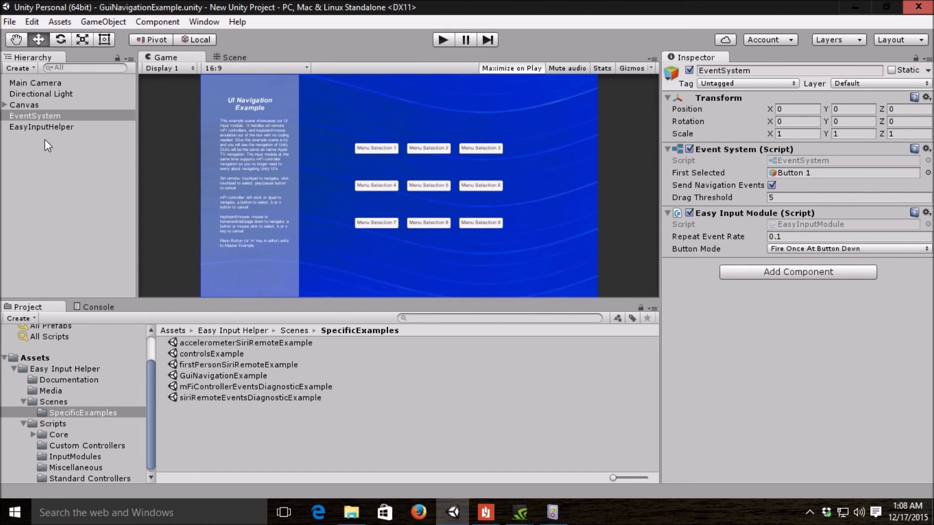
left_click(22, 105)
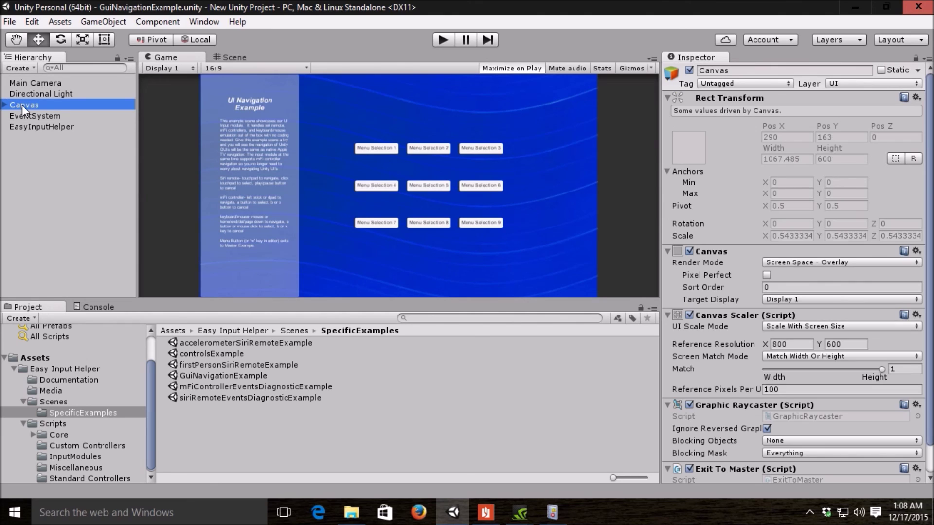
Step: Reselect EventSystem to show its Easy Input Module settings again
left_click(30, 116)
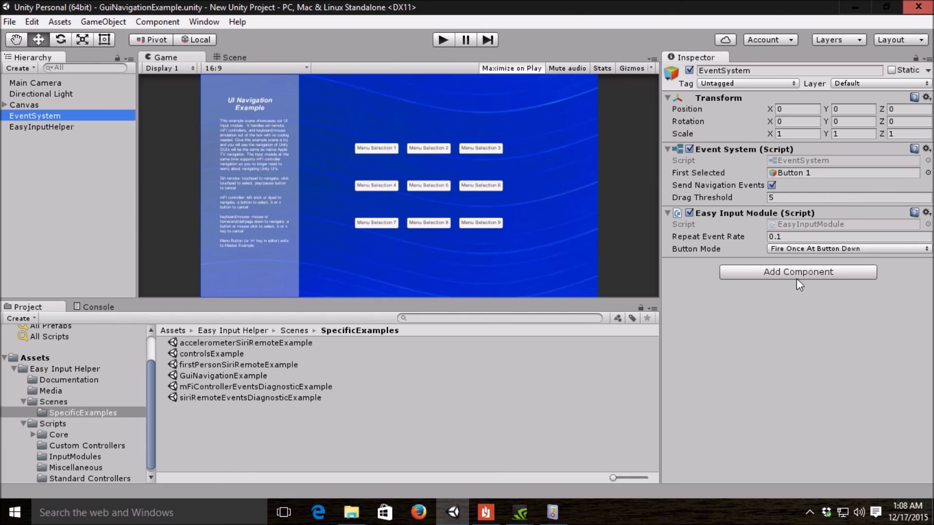
left_click(792, 252)
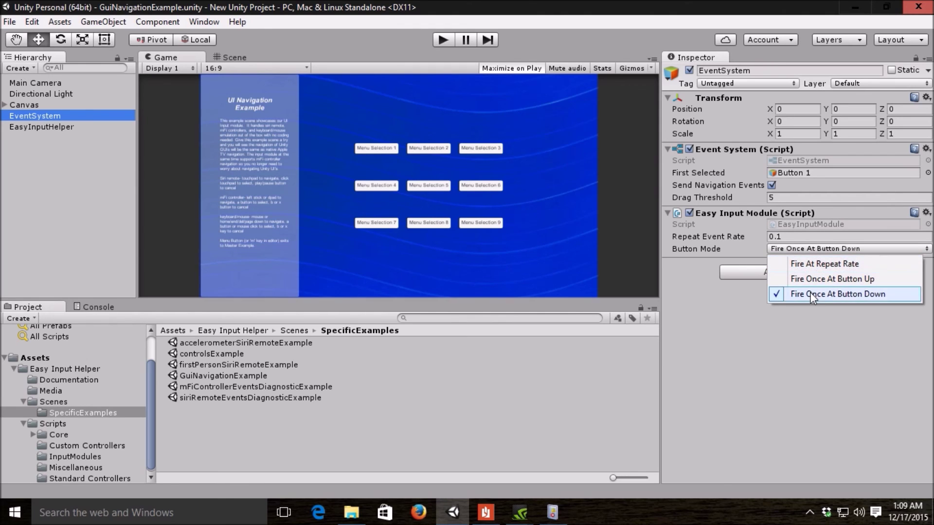
left_click(683, 301)
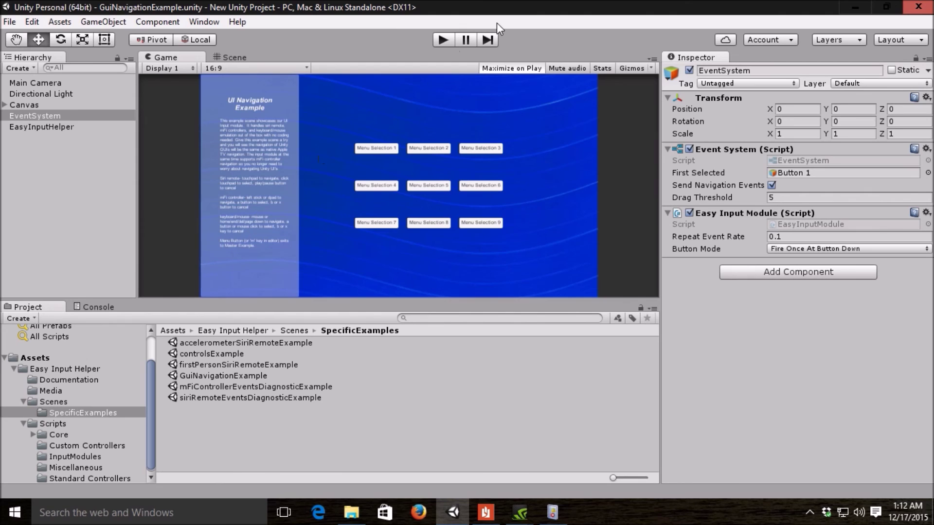
Step: Enter Play mode and move the highlight among the Menu Selection buttons with arrow keys
left_click(444, 39)
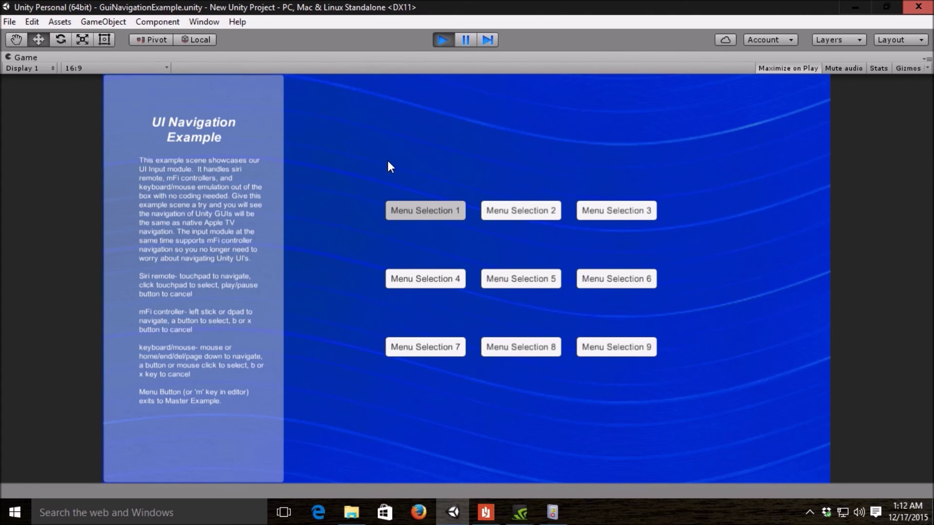
key("Left")
key("Left")
key("Left")
key("Left")
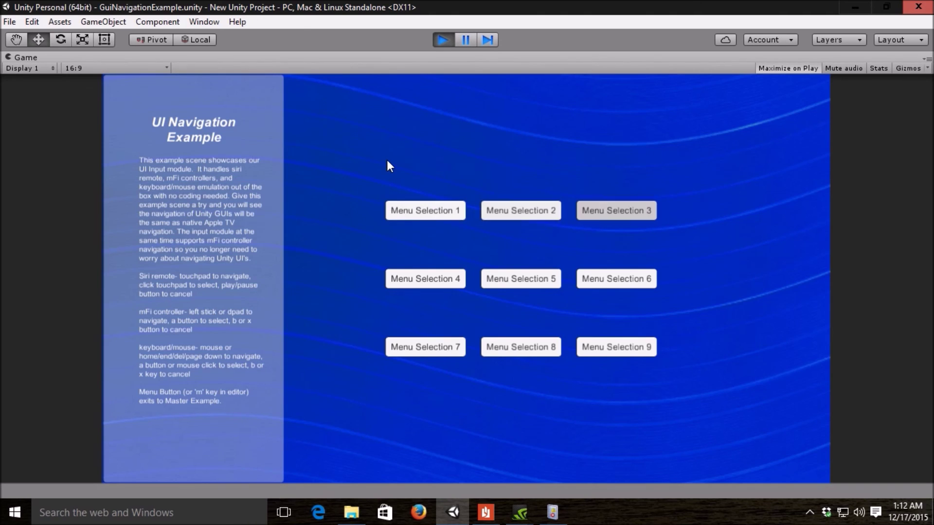
key("Left")
key("Left")
key("Right")
key("Right")
key("Up")
key("Down")
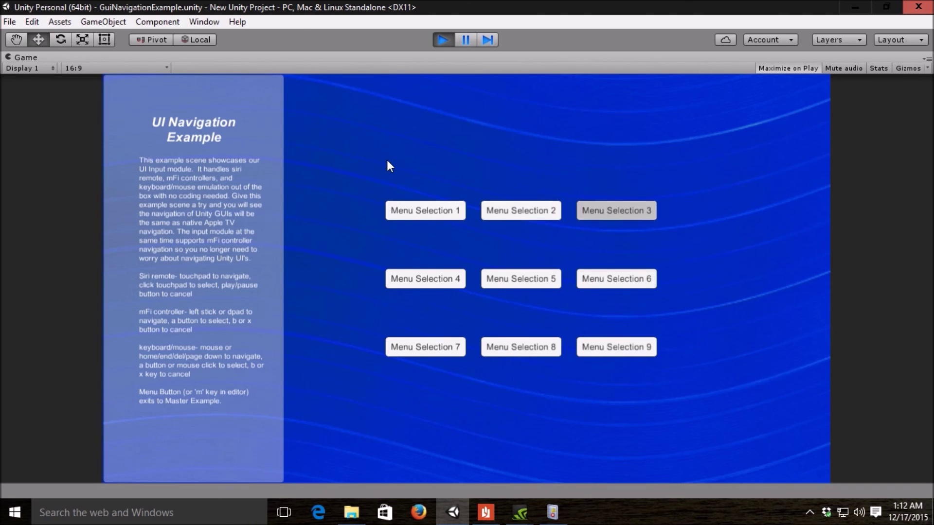
key("Left")
key("Left")
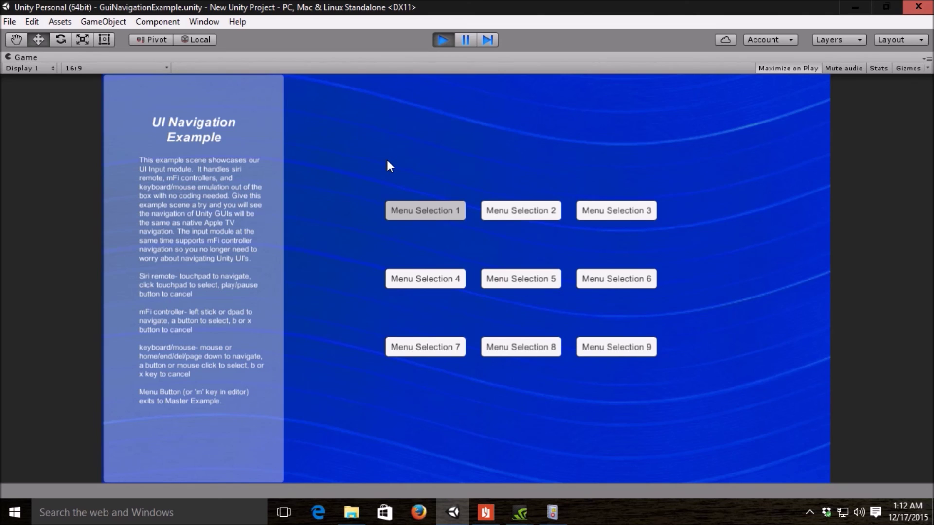
Step: Press Menu Selection 1 with Return, then navigate down to 8, left to 7, and back to 1
key("Return")
key("Return")
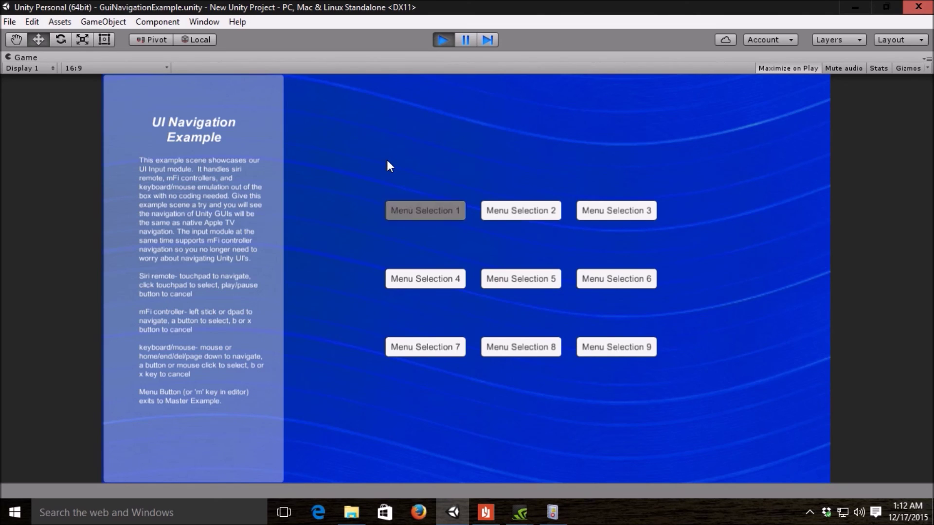
key("Right")
key("Right")
key("Down")
key("Down")
key("Left")
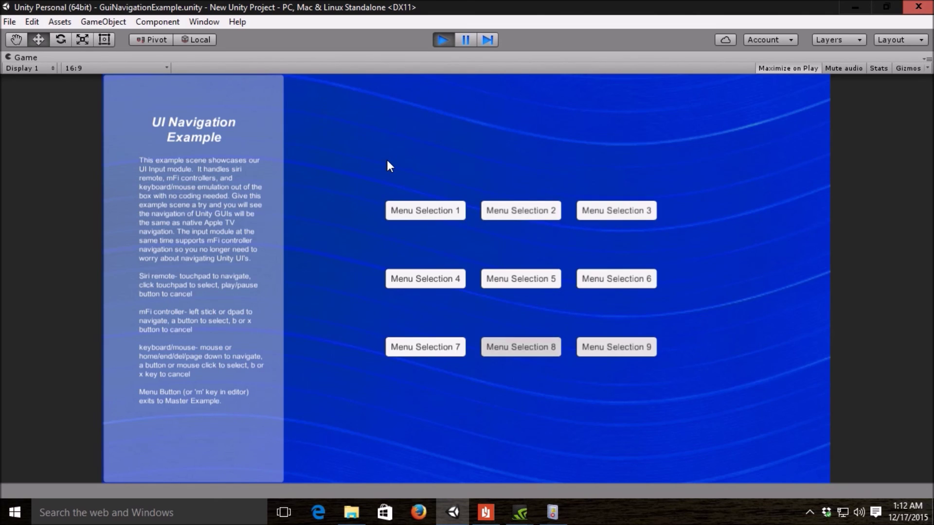
key("Left")
key("Up")
key("Up")
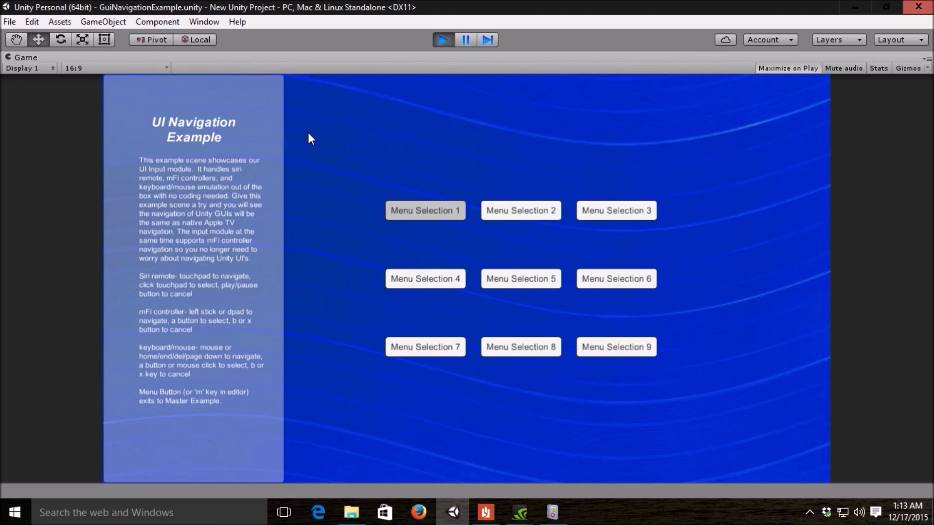
Step: Move the menu highlight right to Menu Selection 2 and back left toward 1
key("Right")
key("Right")
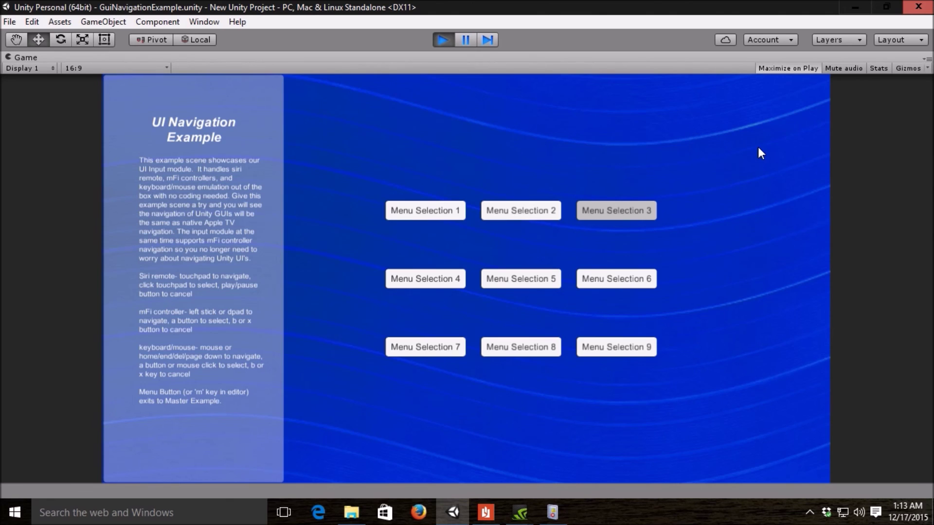
key("Left")
key("Left")
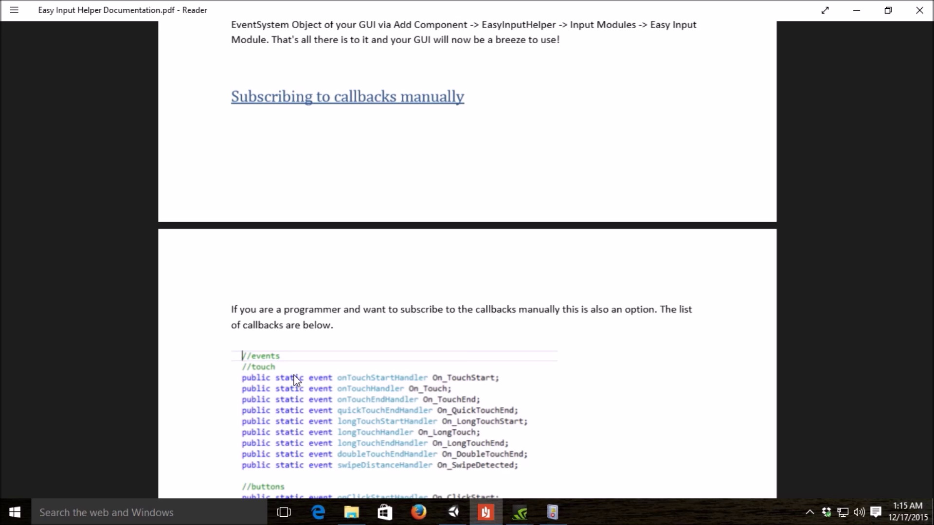
Step: Scroll the documentation down through the callback lists to the OnEnable/OnDestroy subscription example
scroll(319, 344, "down", 3)
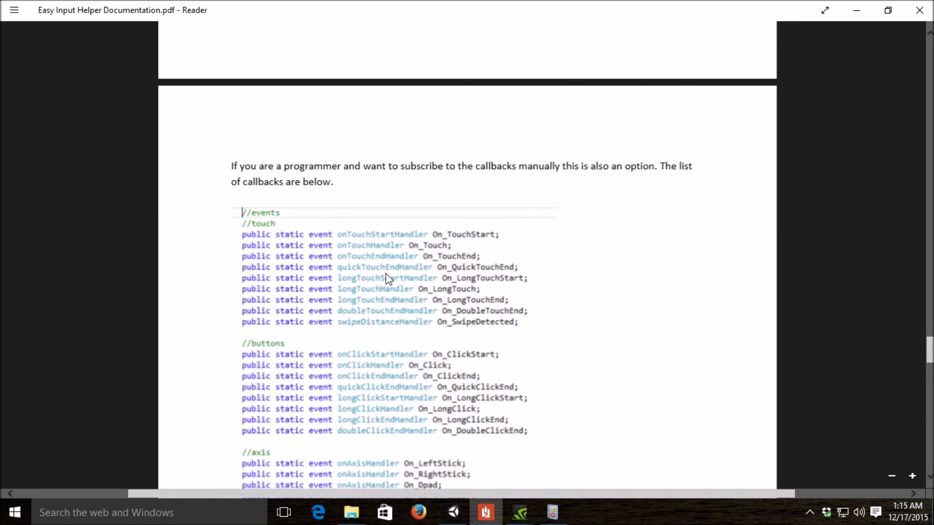
scroll(395, 287, "down", 4)
scroll(395, 287, "down", 12)
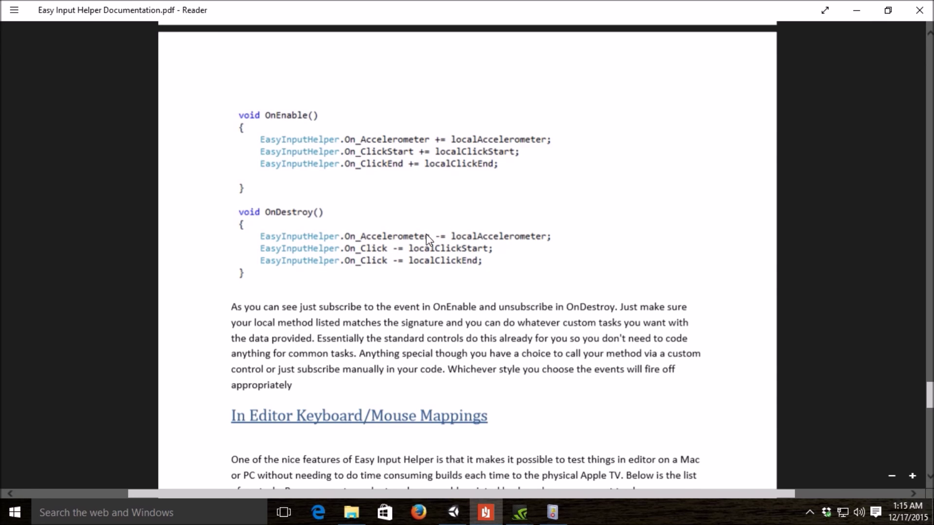
scroll(398, 258, "up", 3)
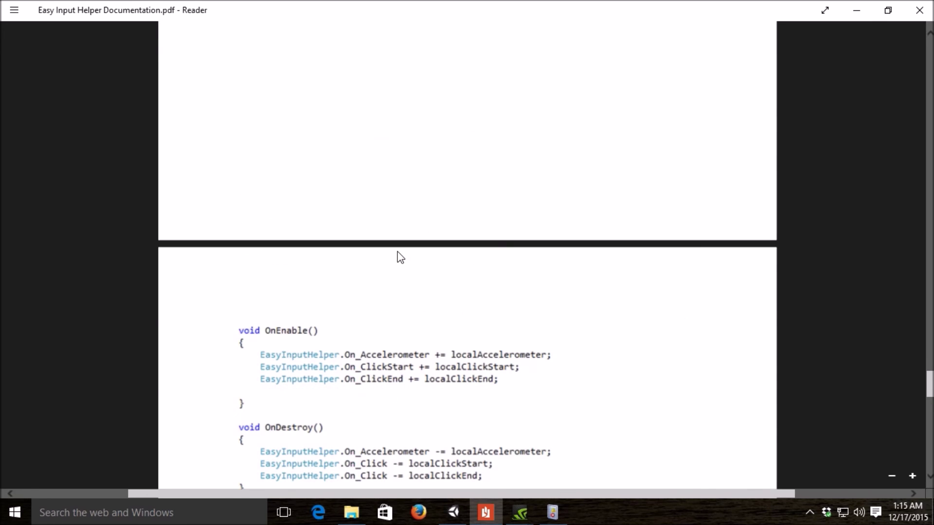
Step: Scroll back to the public static callback declarations for touch, buttons, axis and motion
scroll(400, 257, "up", 3)
scroll(400, 257, "down", 3)
scroll(400, 257, "up", 3)
scroll(401, 255, "up", 4)
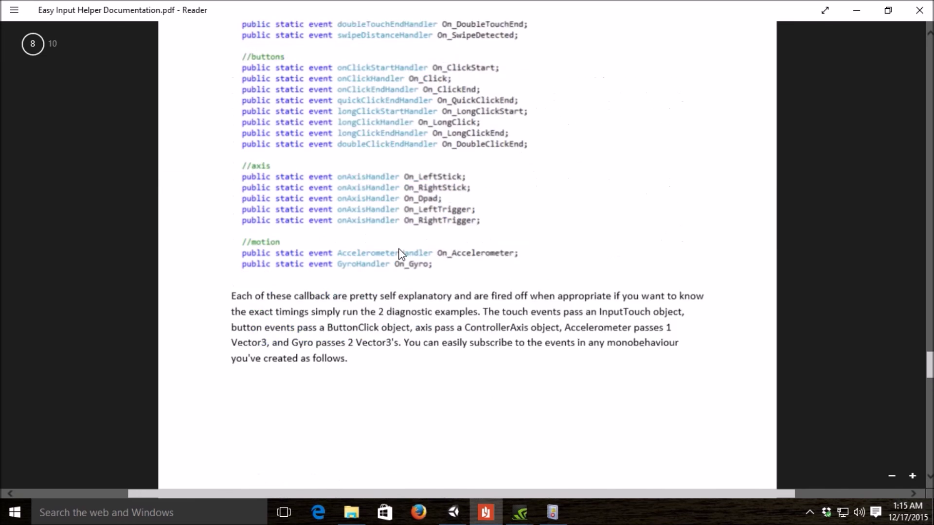
scroll(400, 254, "up", 3)
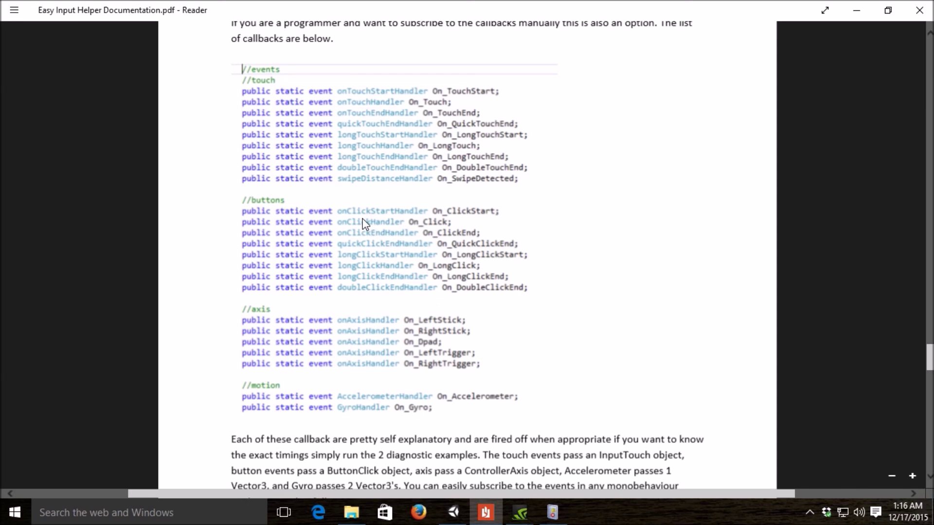
scroll(365, 225, "down", 15)
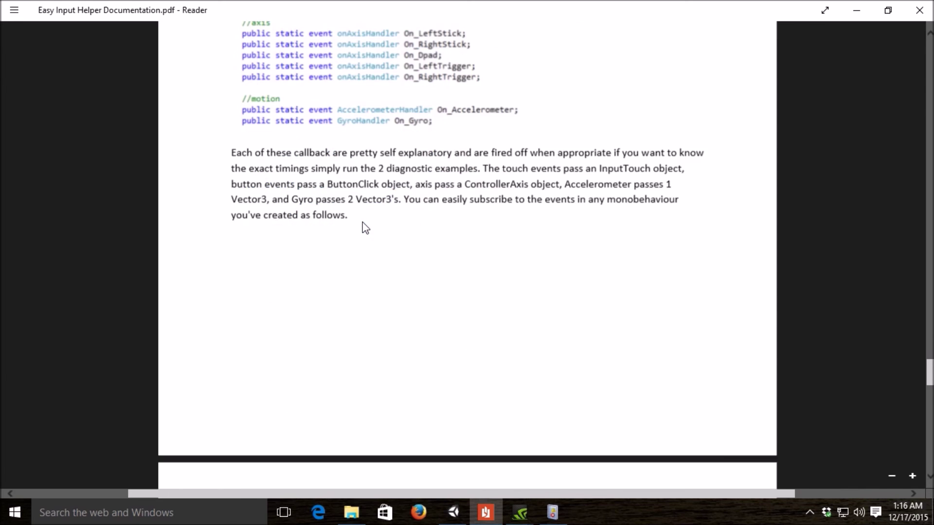
scroll(365, 227, "down", 2)
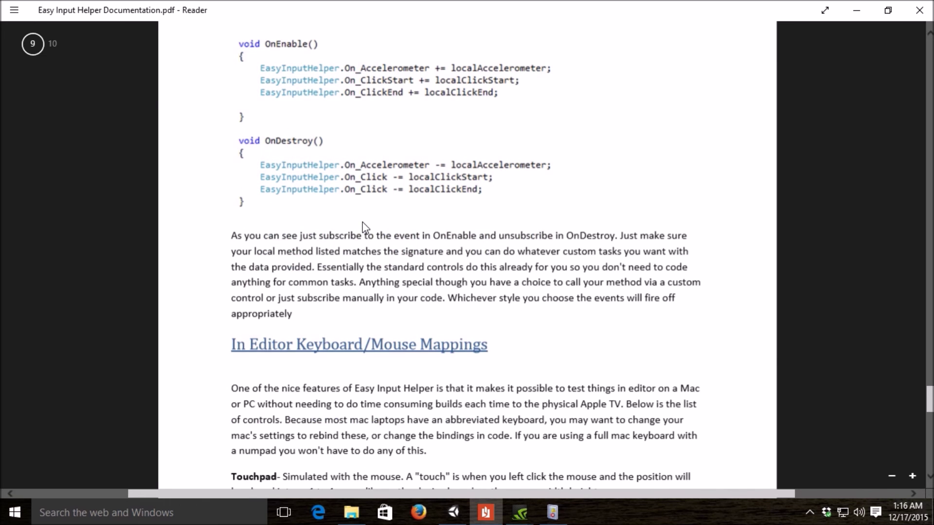
scroll(365, 227, "up", 15)
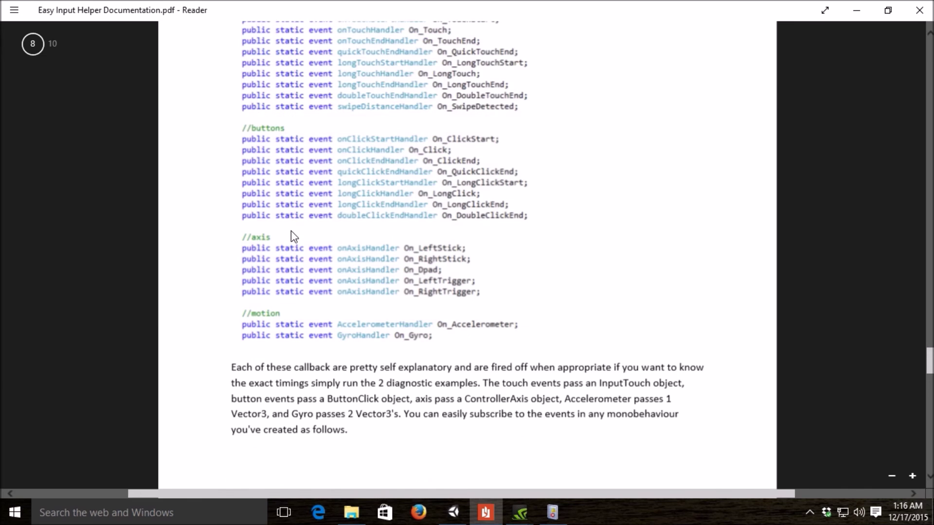
scroll(290, 231, "up", 6)
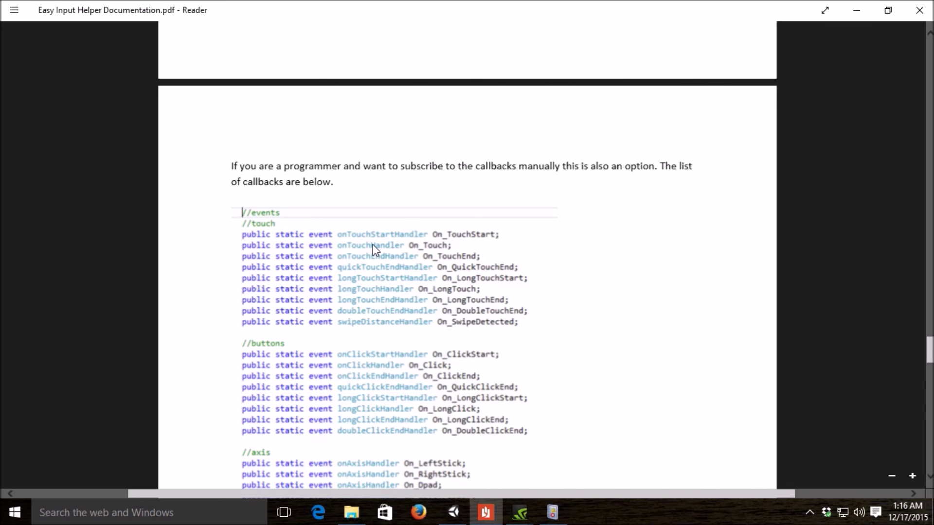
scroll(409, 248, "down", 4)
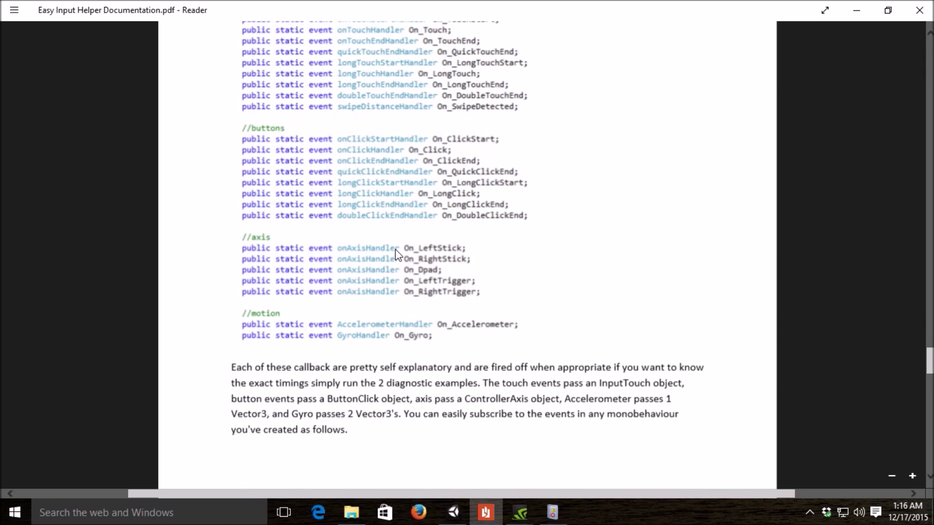
scroll(373, 207, "up", 1)
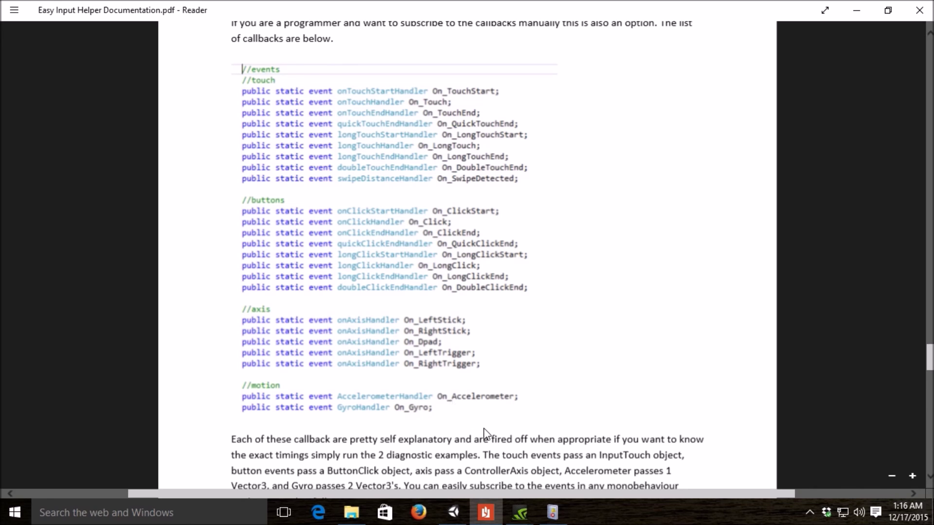
Step: Open ButtonClick.cs from Scripts > Core > Datatypes in Visual Studio
left_click(453, 512)
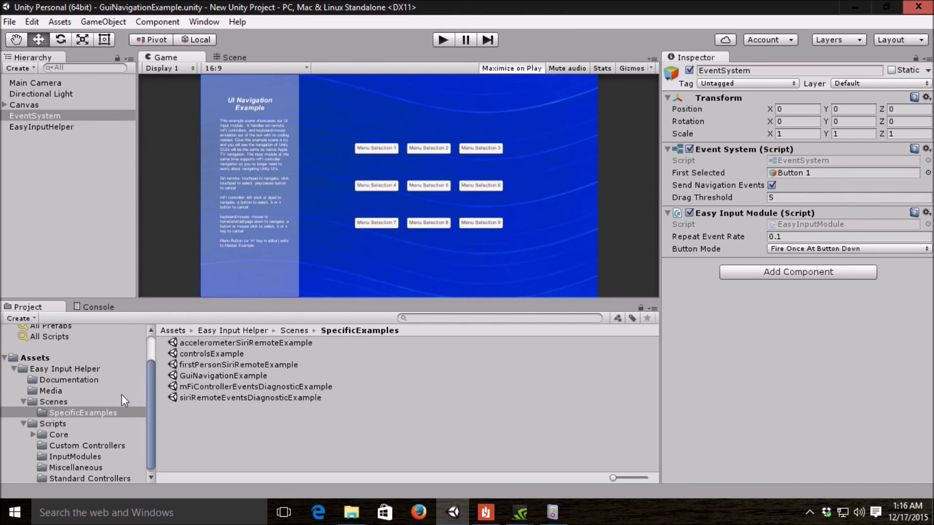
scroll(64, 440, "down", 1)
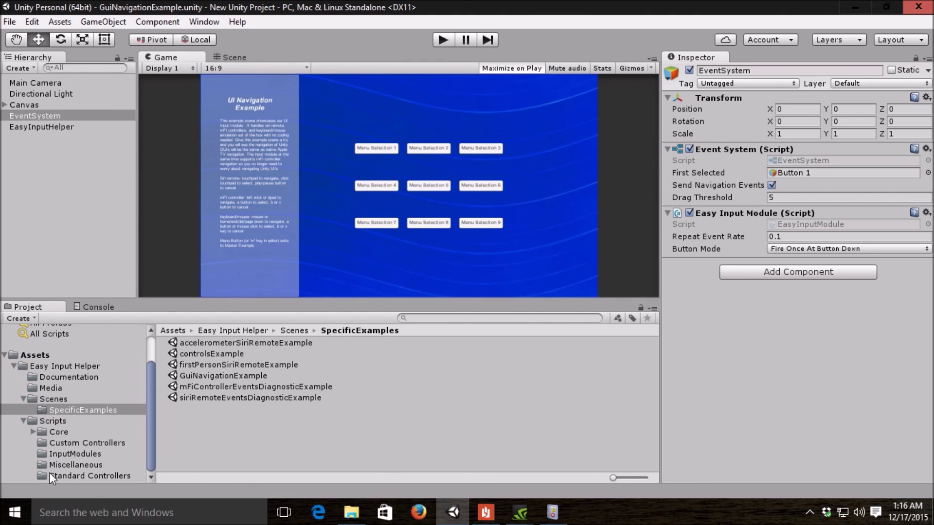
left_click(52, 432)
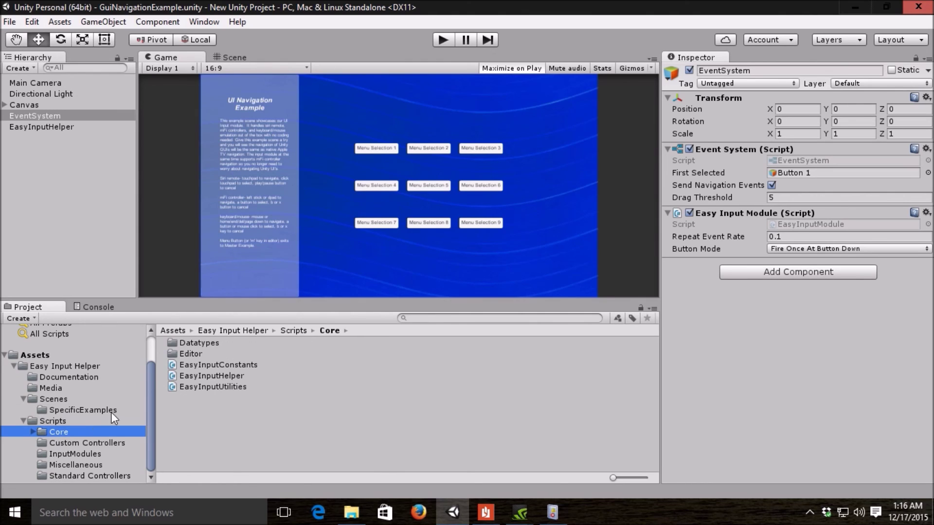
double_click(194, 343)
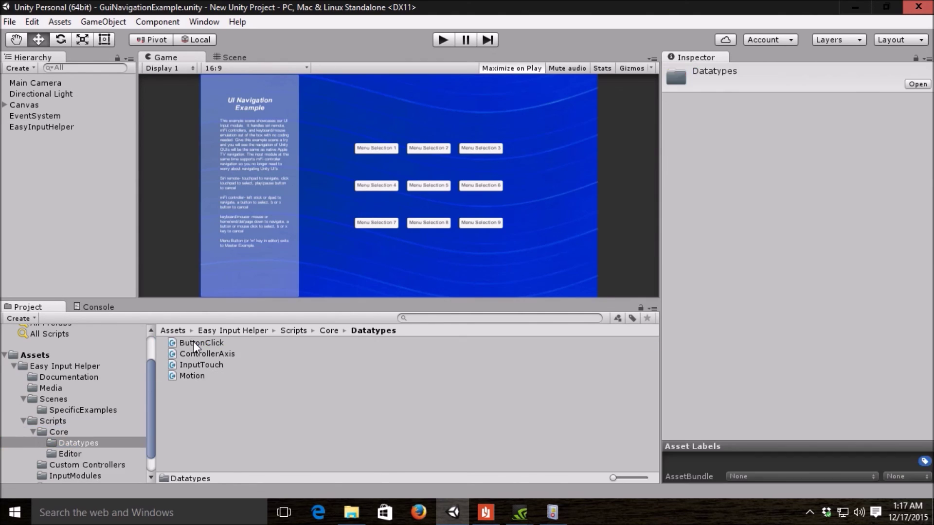
double_click(196, 344)
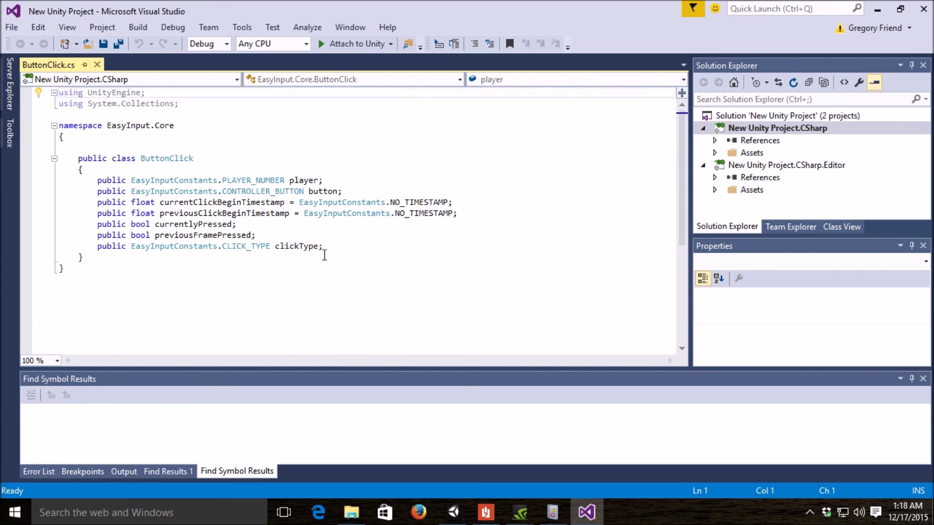
Step: Go back to Unity after reading the ButtonClick class source
left_click(454, 512)
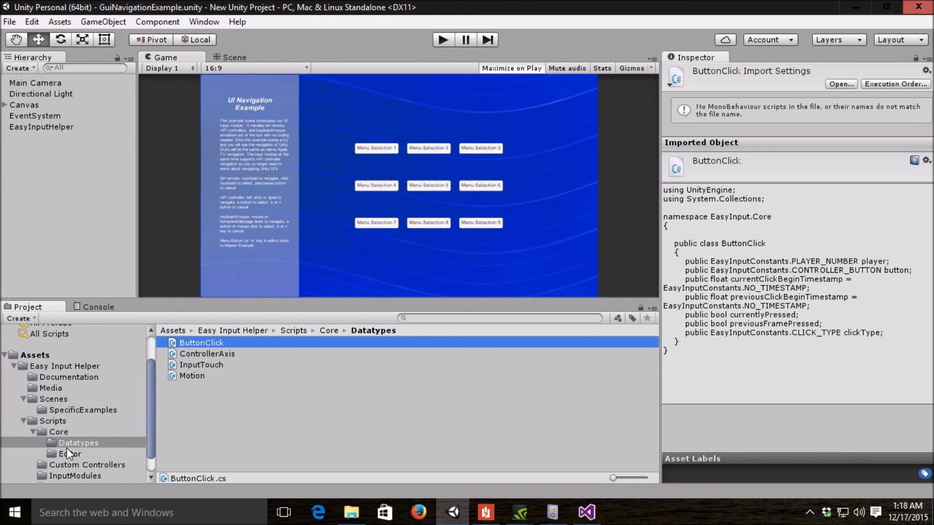
Step: Open EasyInputConstants.cs from the Core folder, browse its enums and constants, then return to ButtonClick.cs
scroll(66, 448, "down", 2)
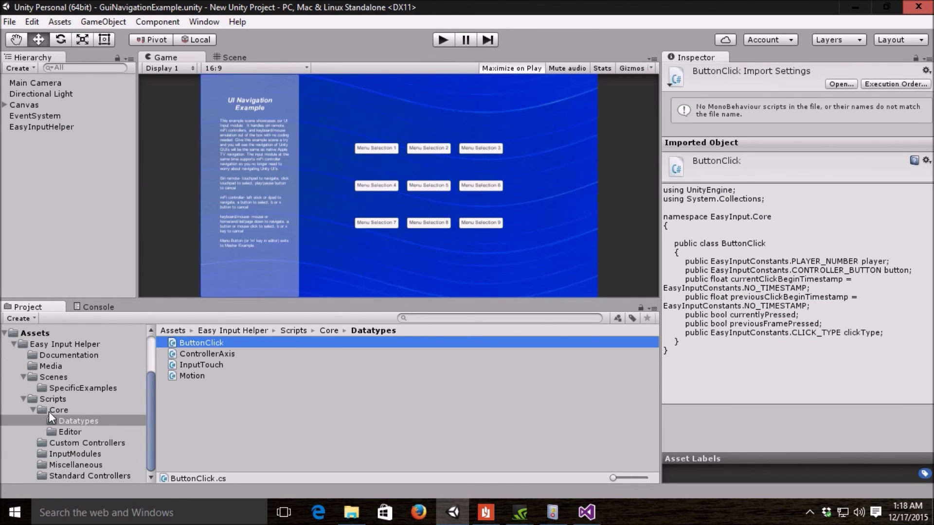
left_click(49, 411)
double_click(196, 365)
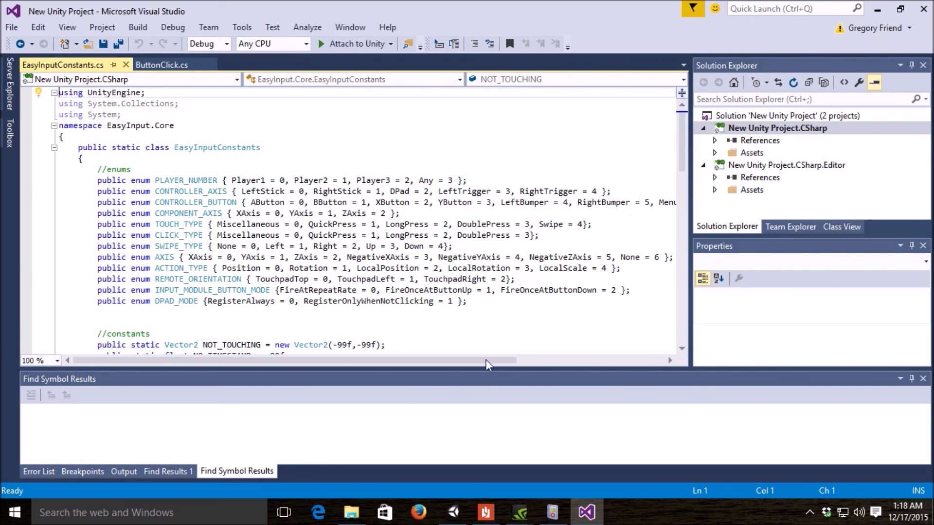
left_click_drag(398, 363, 298, 360)
left_click(153, 71)
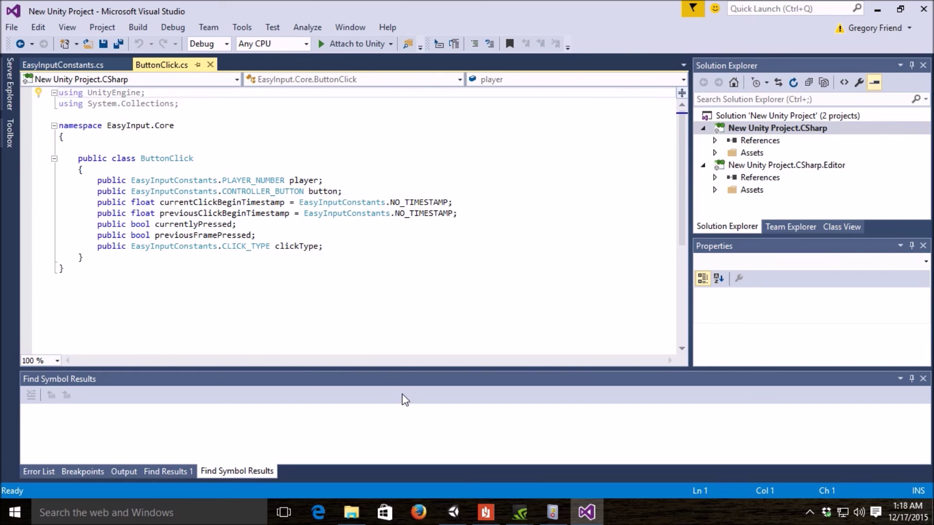
Step: Open the ControllerAxis and InputTouch scripts from the Datatypes folder in Visual Studio
left_click(453, 512)
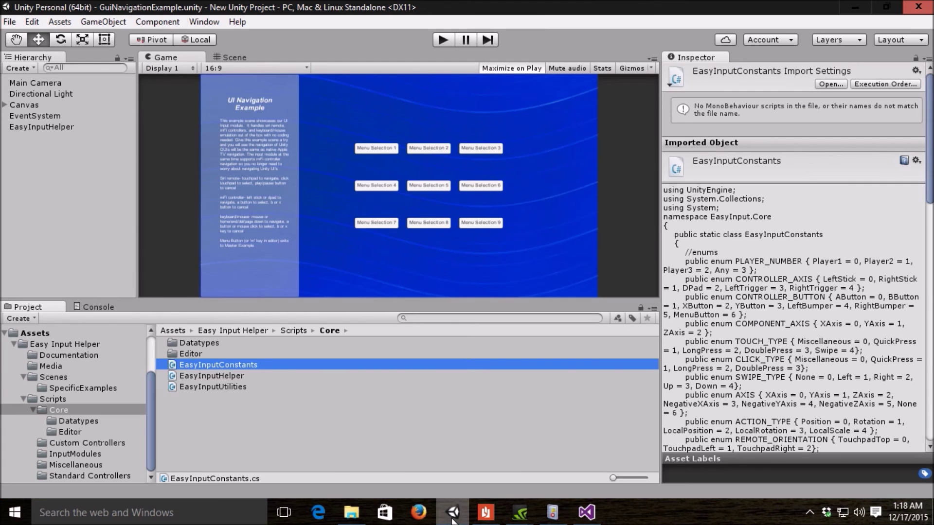
double_click(185, 343)
double_click(195, 353)
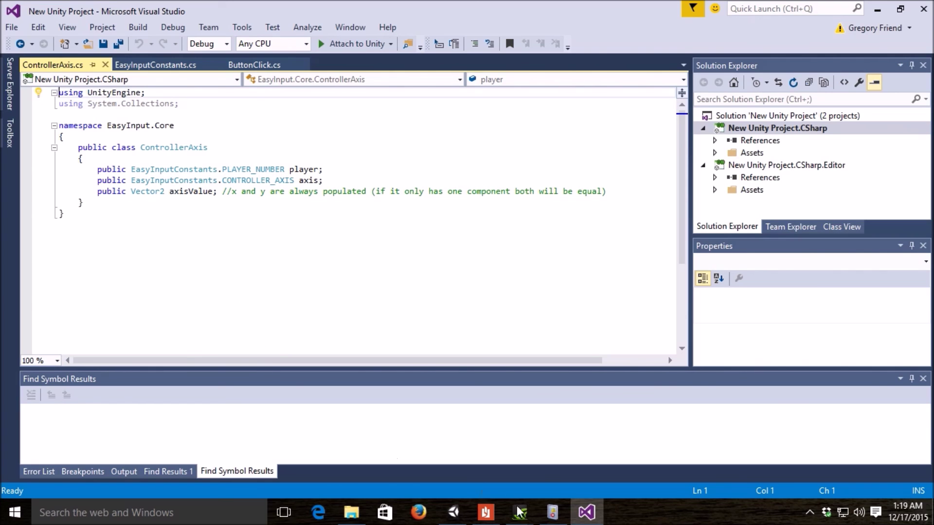
left_click(452, 513)
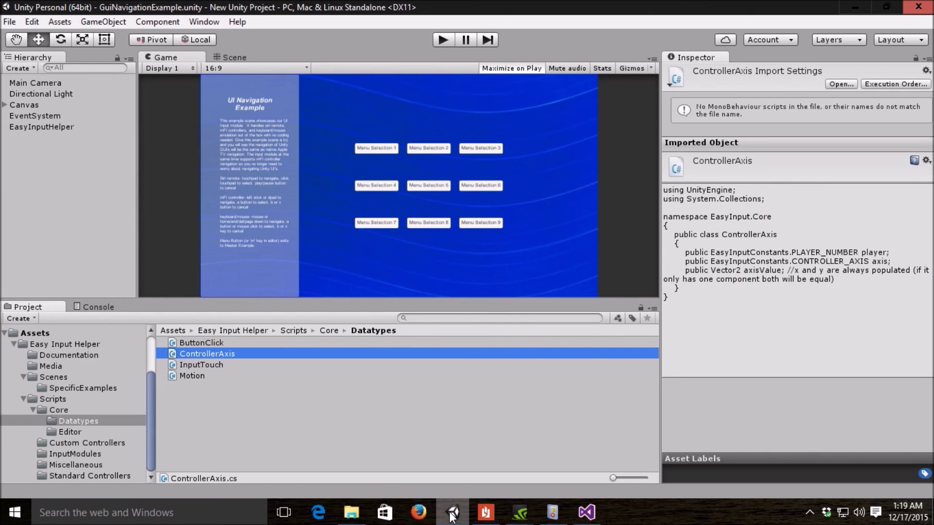
double_click(200, 365)
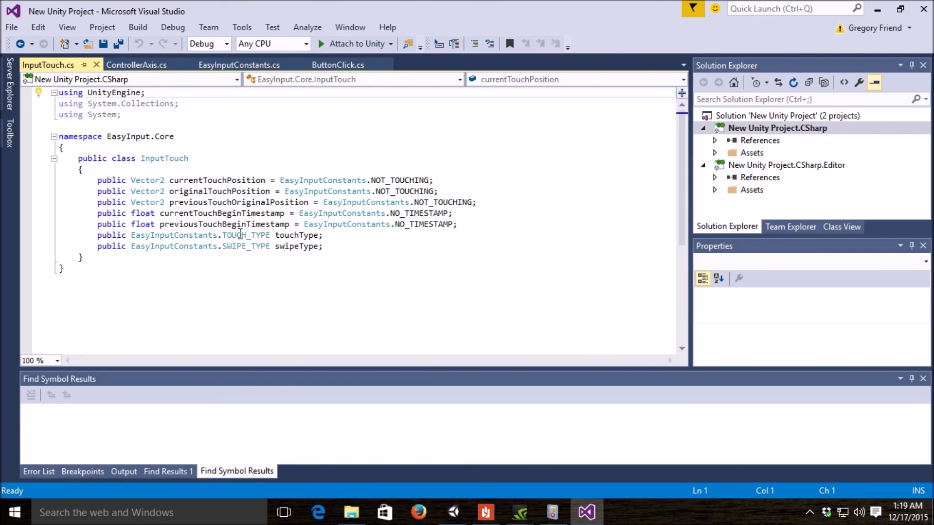
Step: Open the Motion script, view InputTouch.cs again, then bring back the documentation PDF
left_click(460, 520)
double_click(189, 376)
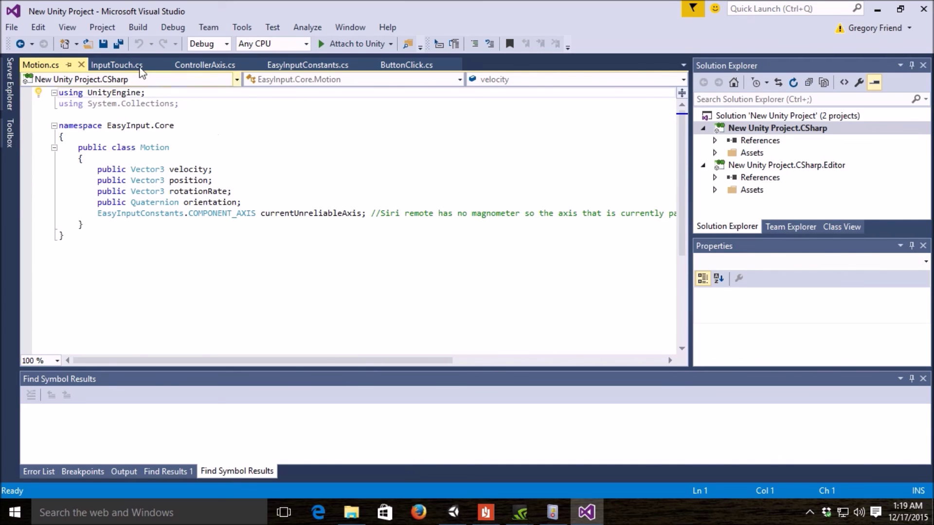
left_click(117, 65)
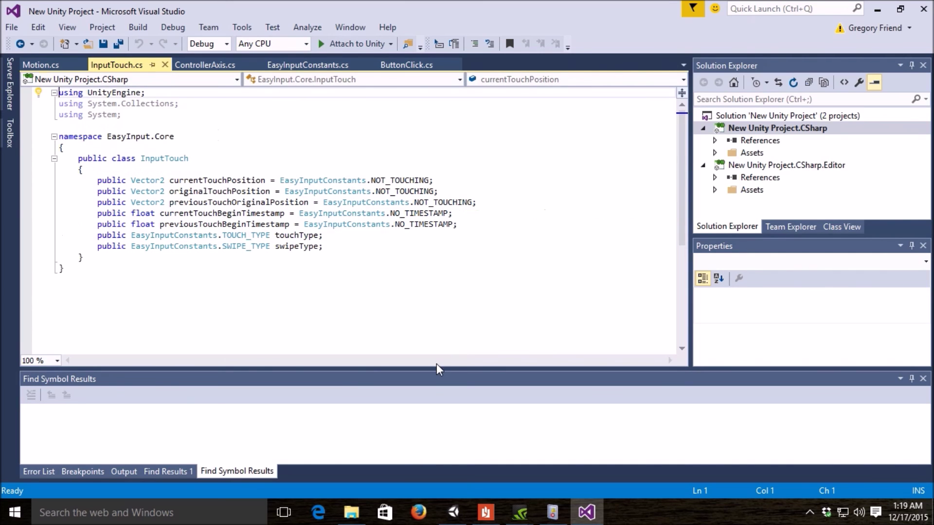
left_click(478, 518)
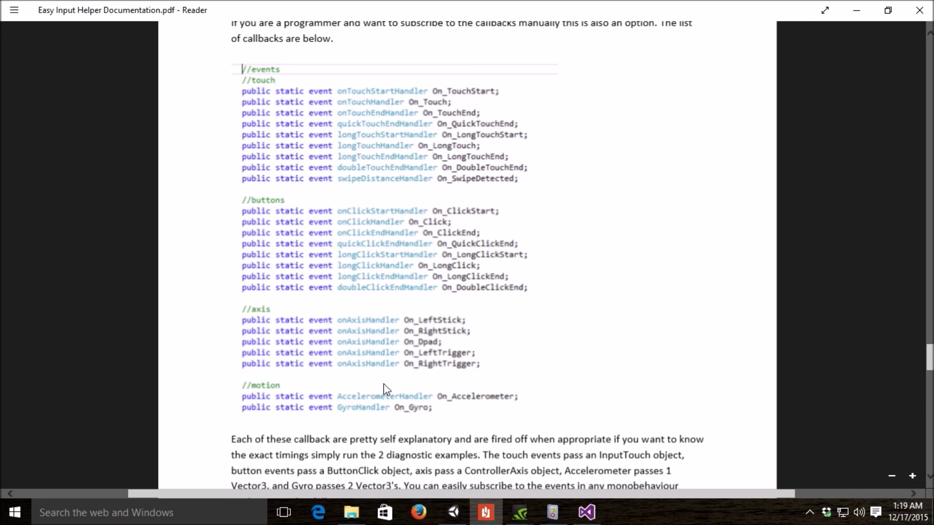
Step: Scroll the PDF to the OnEnable/OnDestroy subscription example, then return to Unity
scroll(382, 392, "down", 12)
scroll(339, 260, "up", 3)
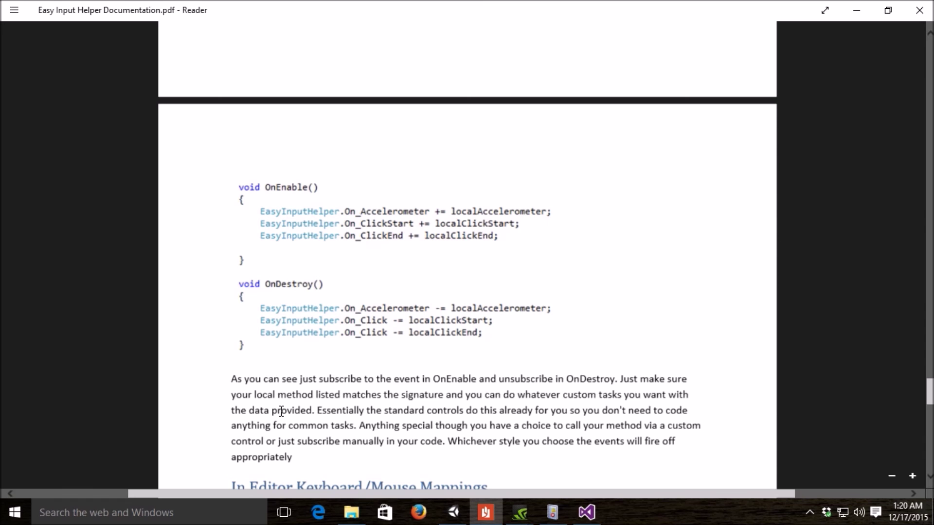
left_click(453, 512)
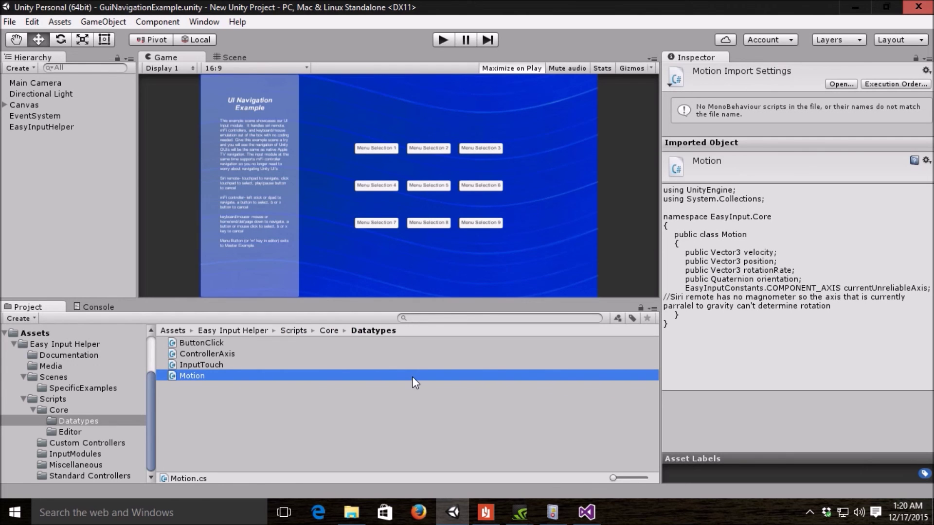